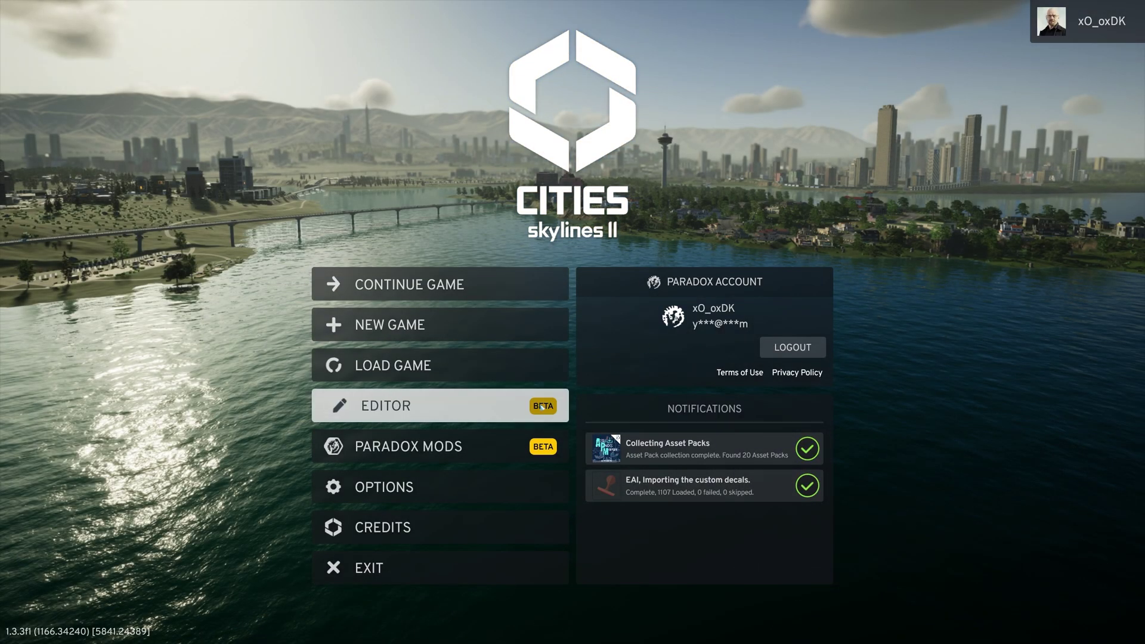
# Open the Safe playset in Paradox Mods to show its list of mods.
pyautogui.click(445, 452)
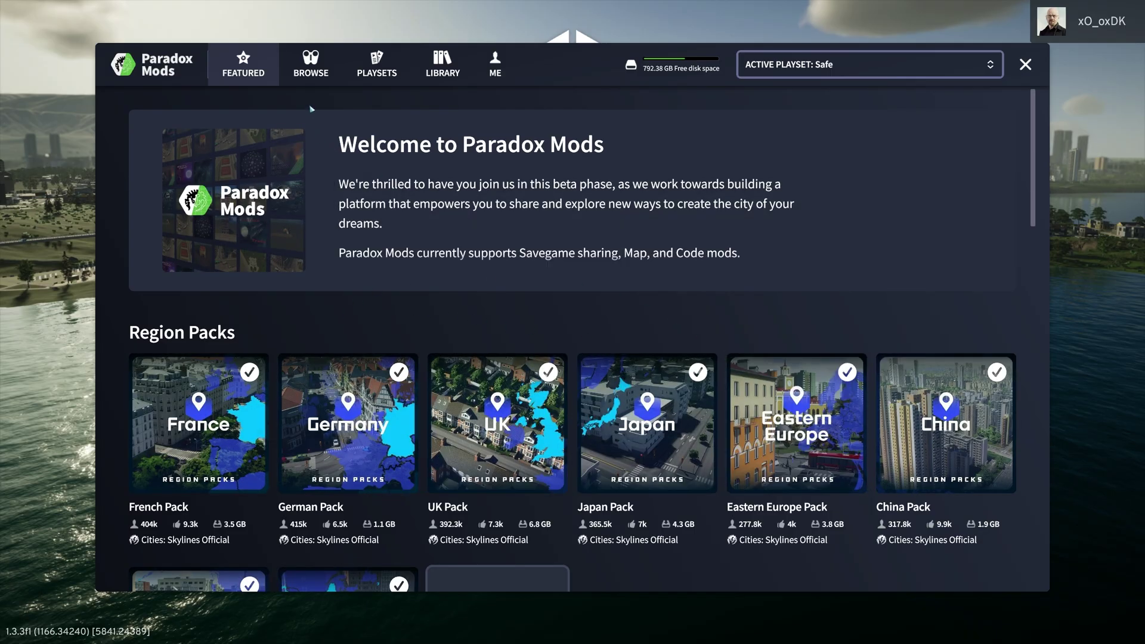
pyautogui.click(322, 74)
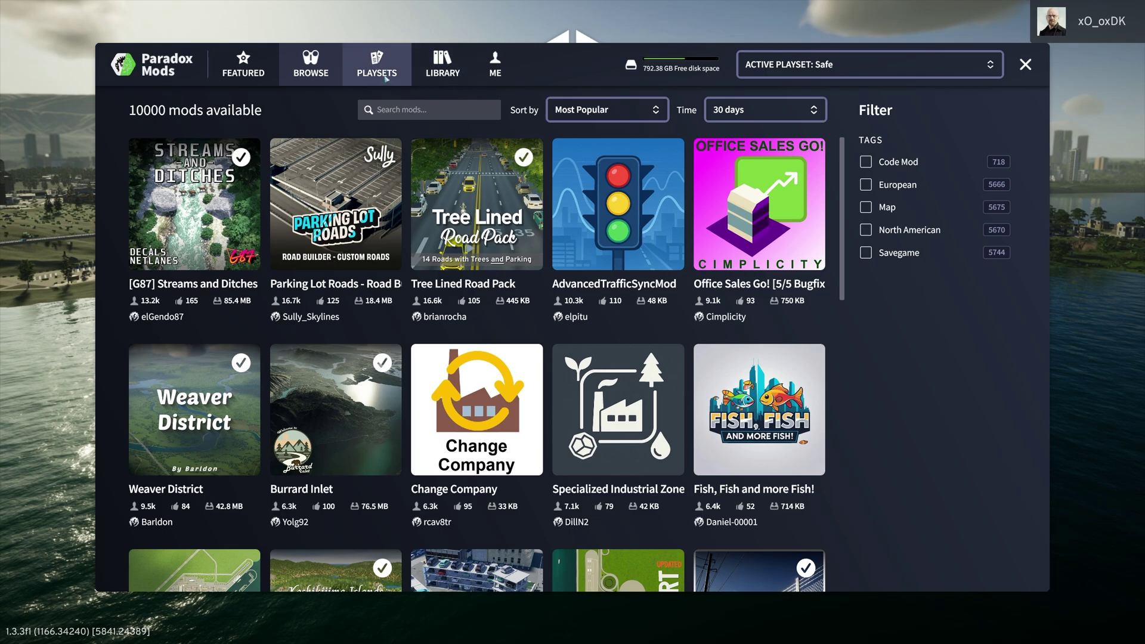
pyautogui.click(386, 78)
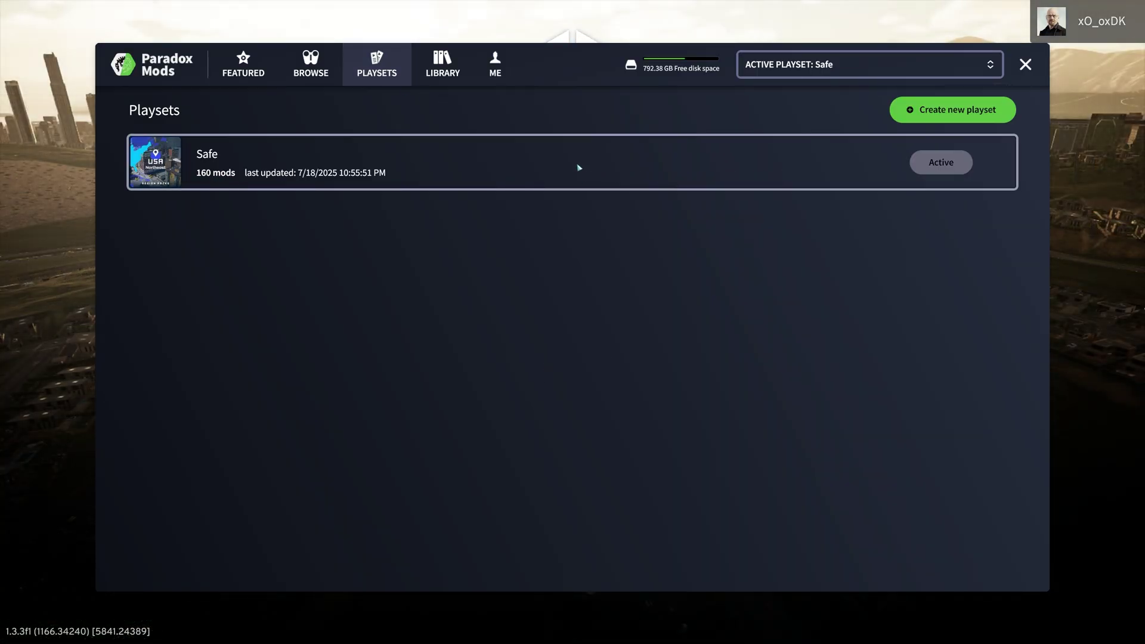
pyautogui.click(529, 163)
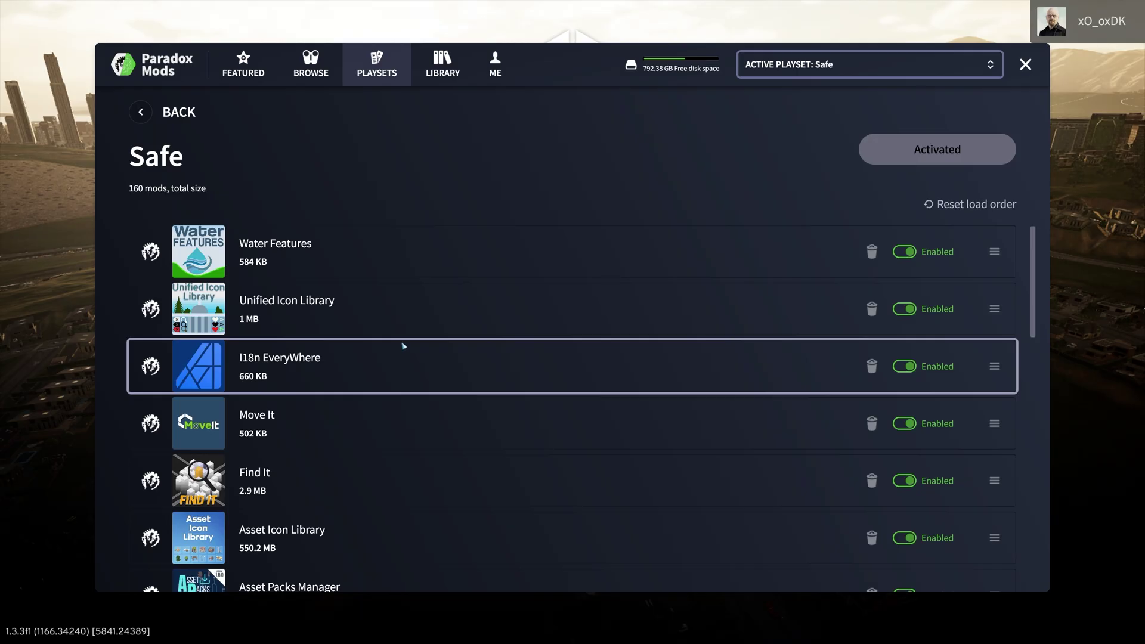
# Examine the tool and utility mods at the start of the Safe playset, from Water Features to ExtraDetailingTools.
pyautogui.scroll(-5, 397, 341)
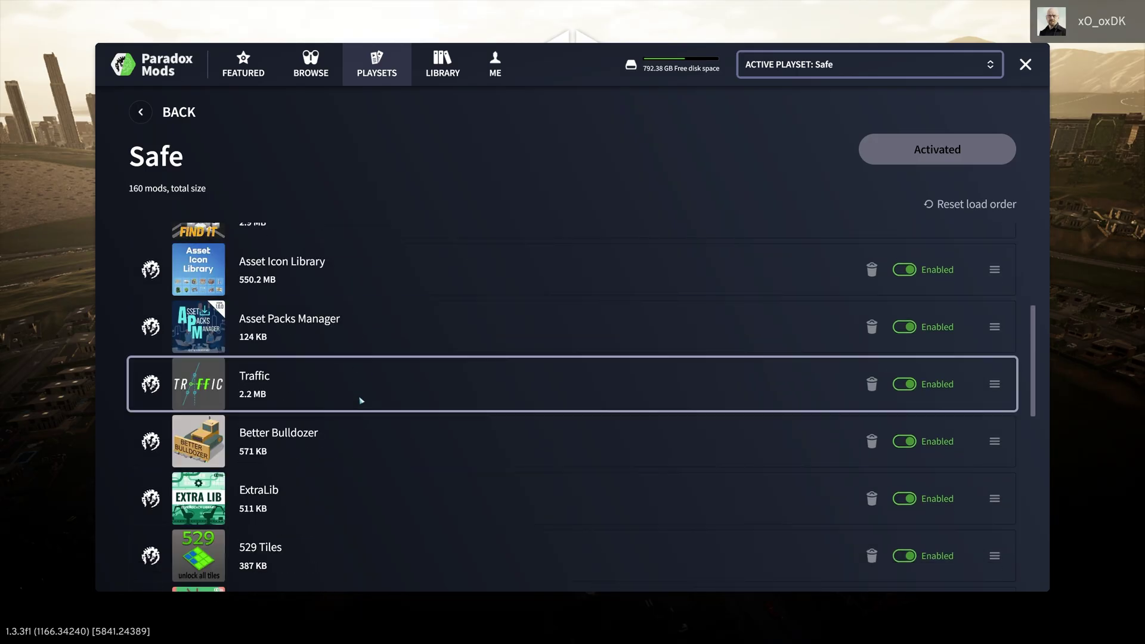
pyautogui.scroll(-5, 379, 379)
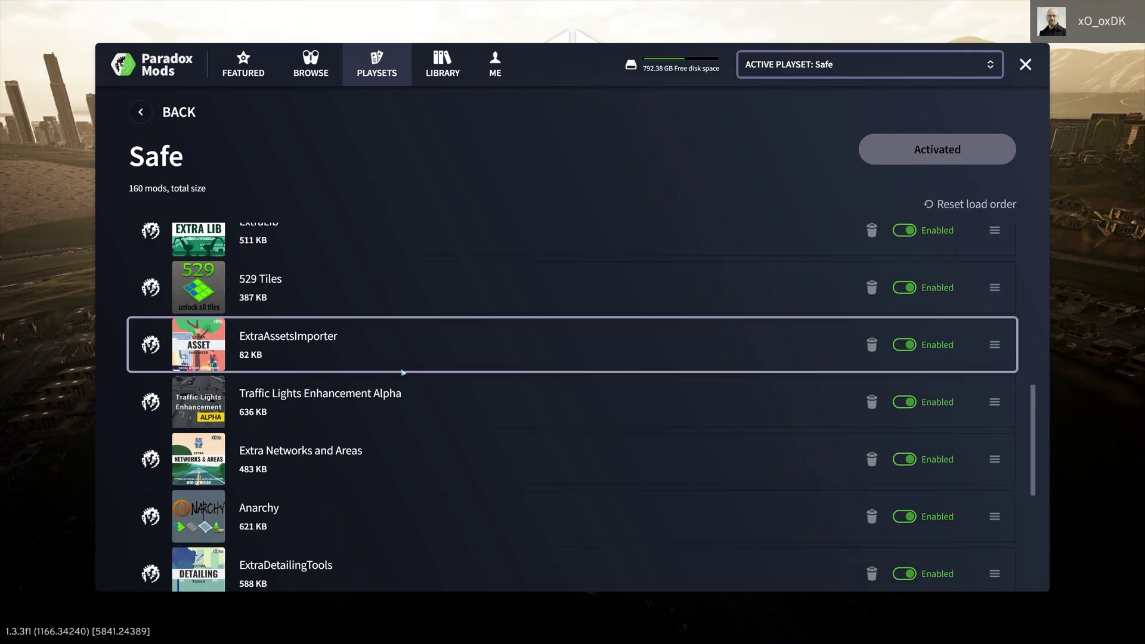
pyautogui.scroll(10, 402, 370)
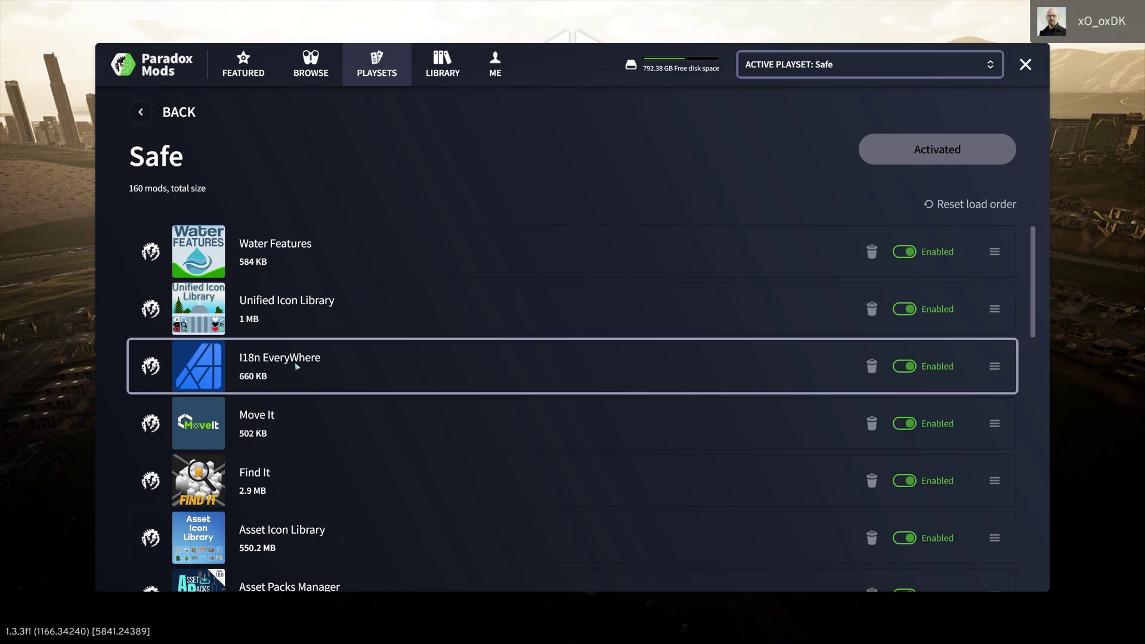
pyautogui.scroll(-2, 316, 435)
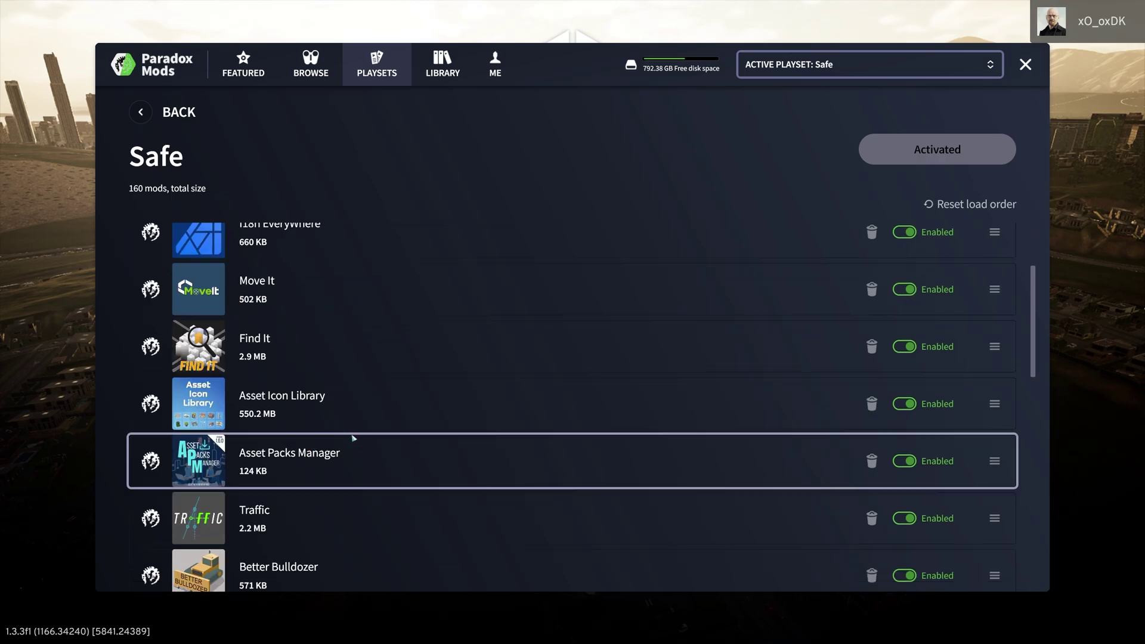
pyautogui.scroll(-1, 345, 477)
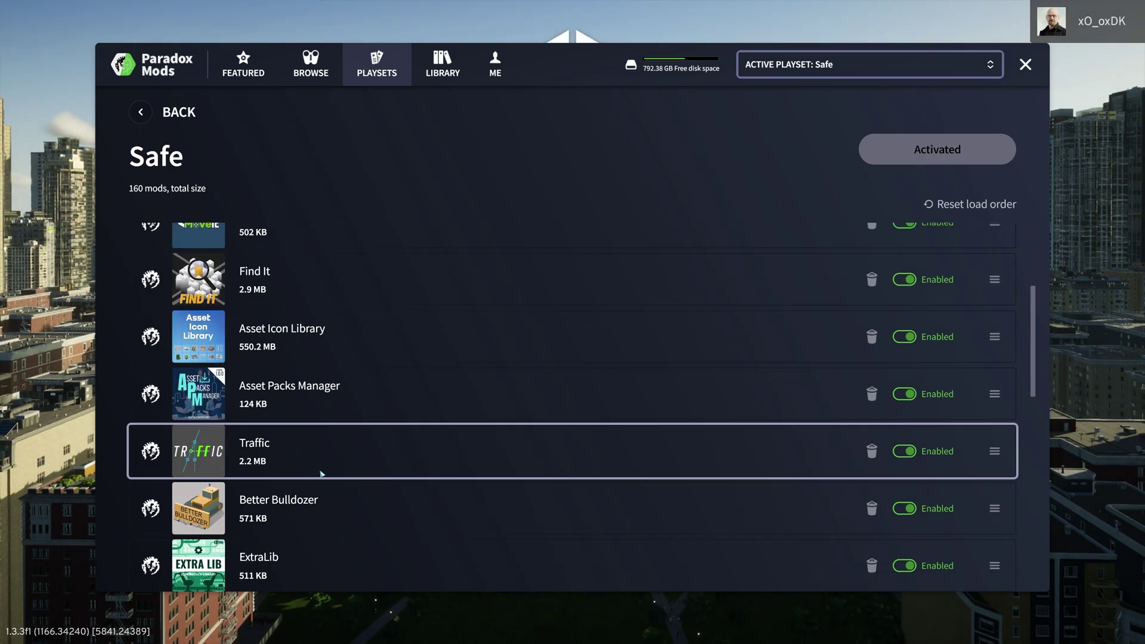
pyautogui.scroll(-1, 346, 482)
pyautogui.scroll(-1, 358, 507)
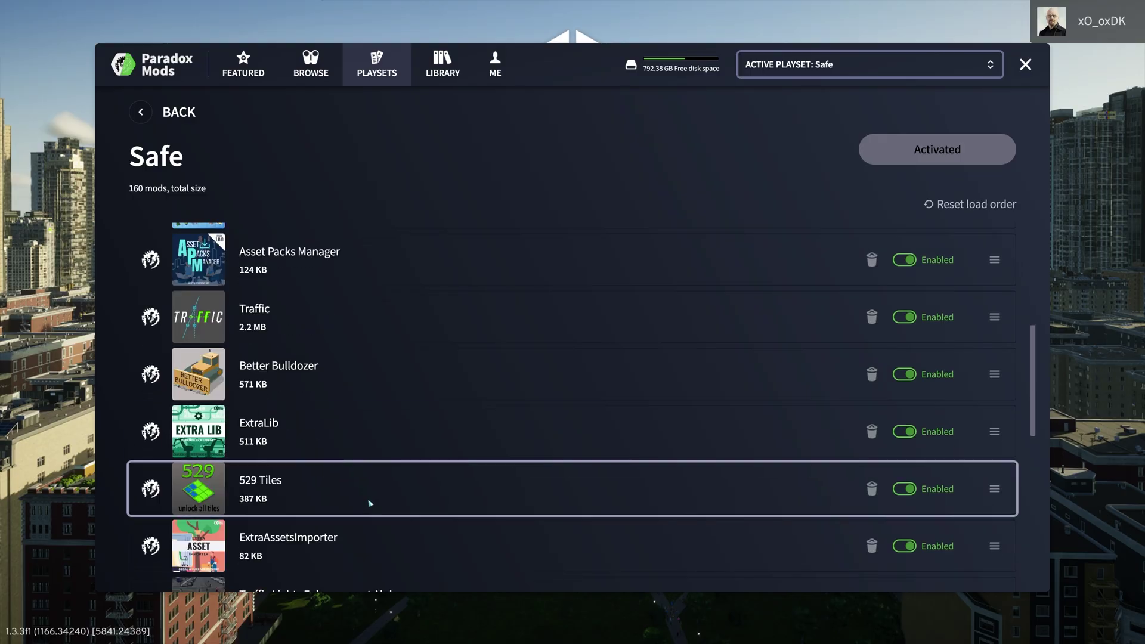
pyautogui.scroll(-2, 365, 523)
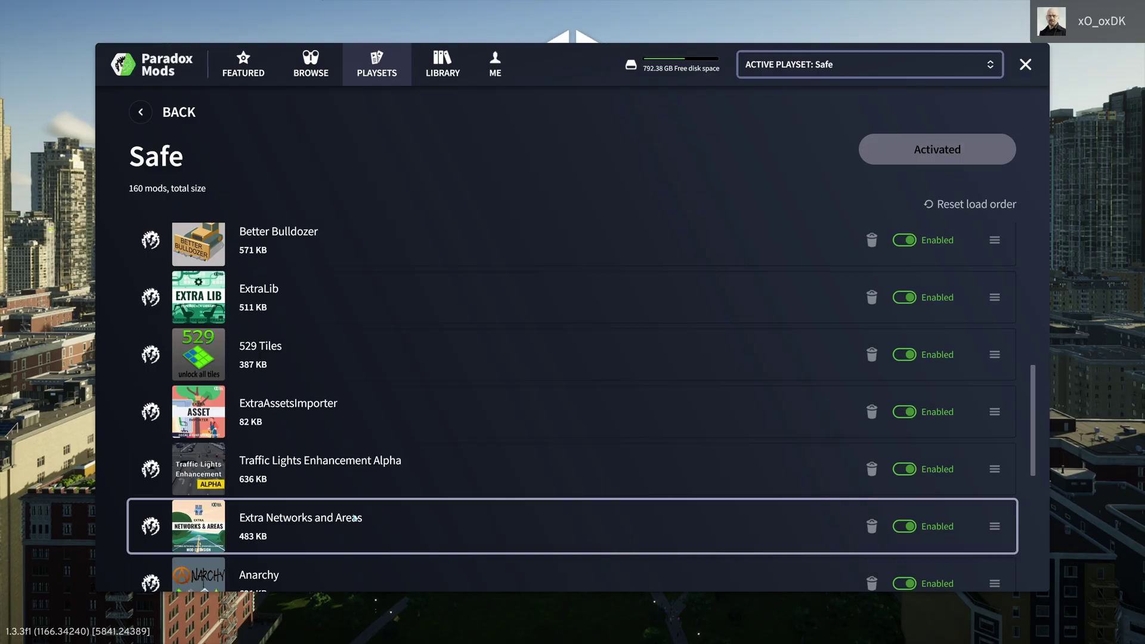
pyautogui.scroll(-1, 416, 477)
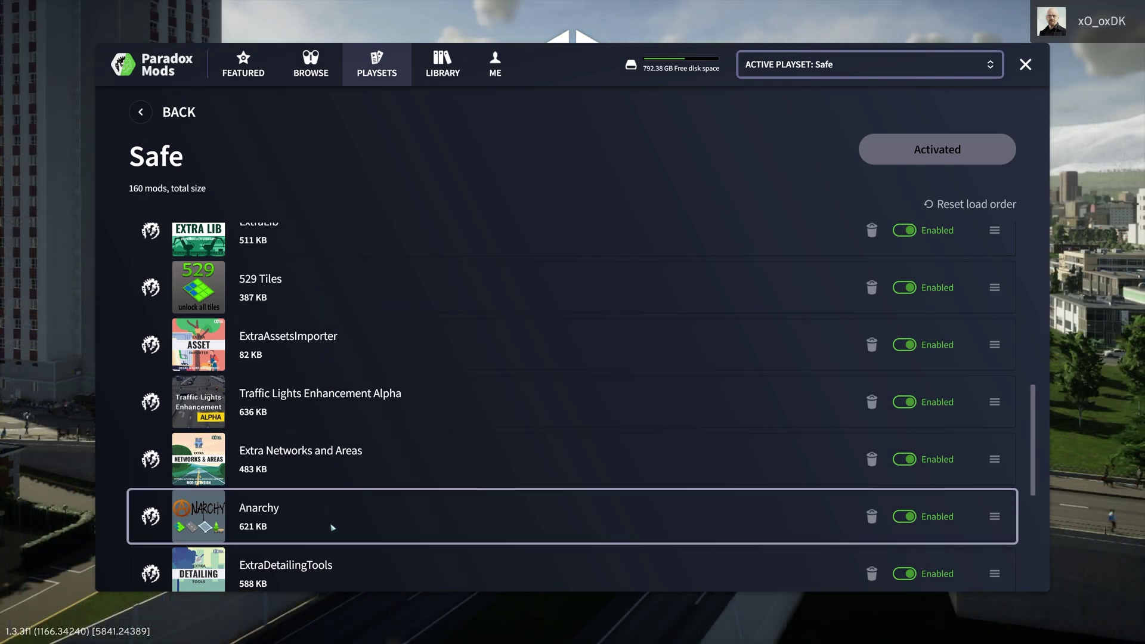
pyautogui.scroll(-4, 332, 530)
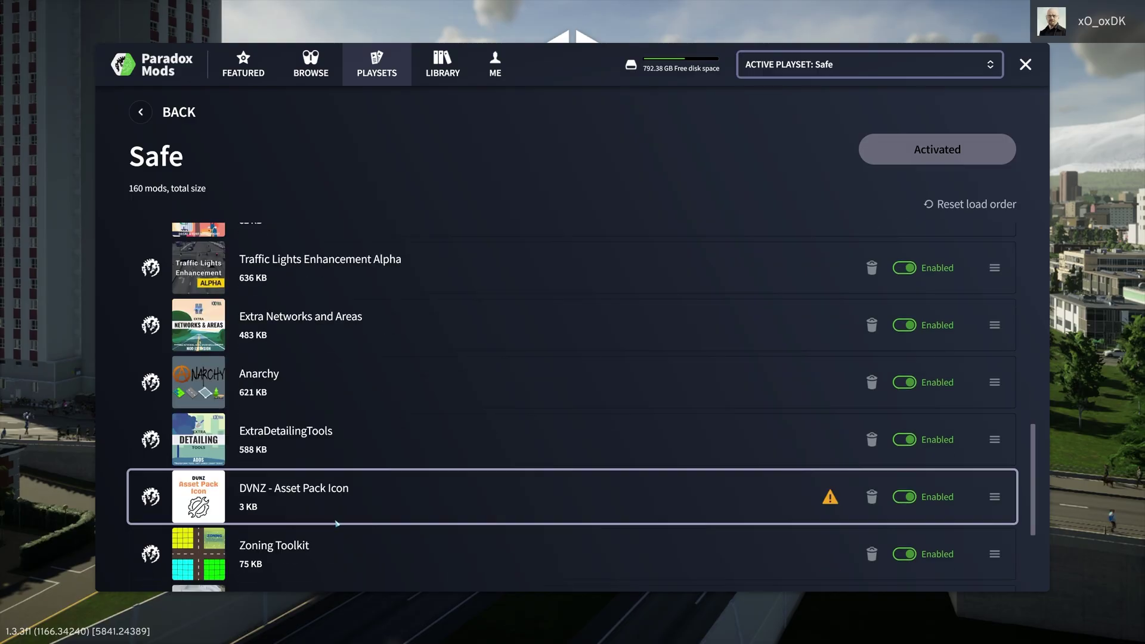
# Review the playset's zone mods, map themes, Static Ploppables, texture packs and region packs, then return to the start of the list.
pyautogui.scroll(-9, 338, 445)
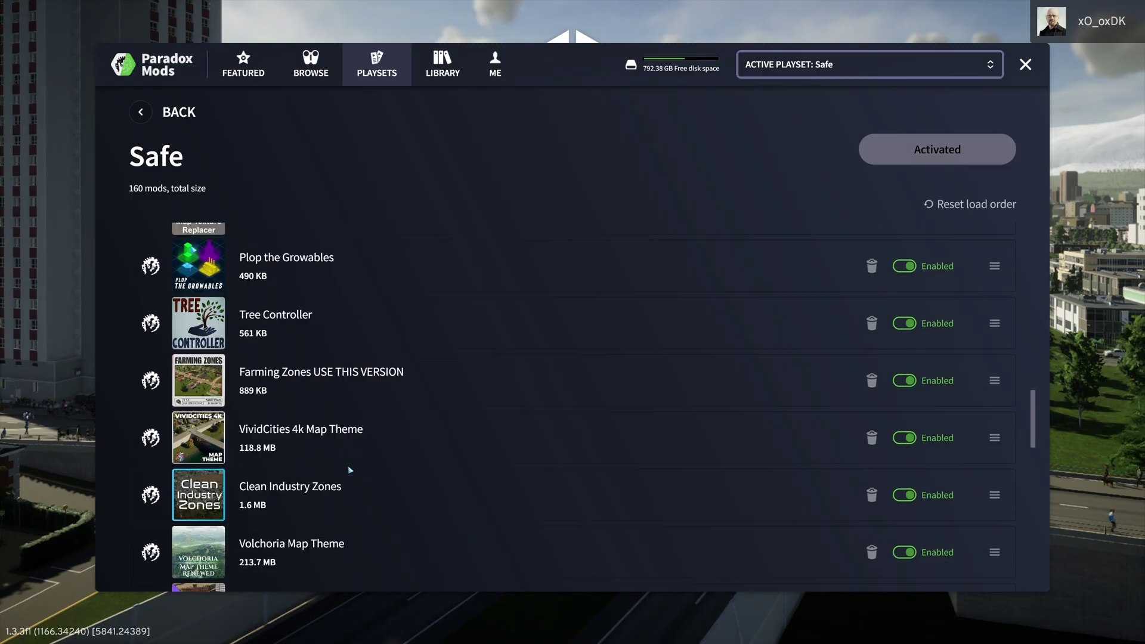
pyautogui.scroll(-1, 324, 465)
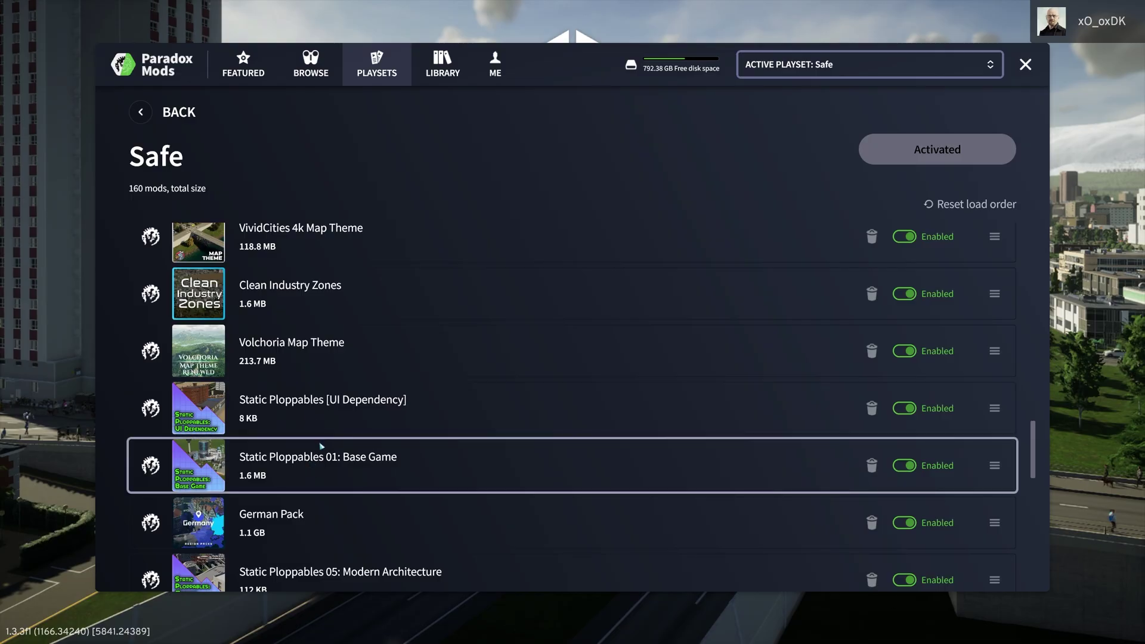
pyautogui.scroll(-2, 331, 510)
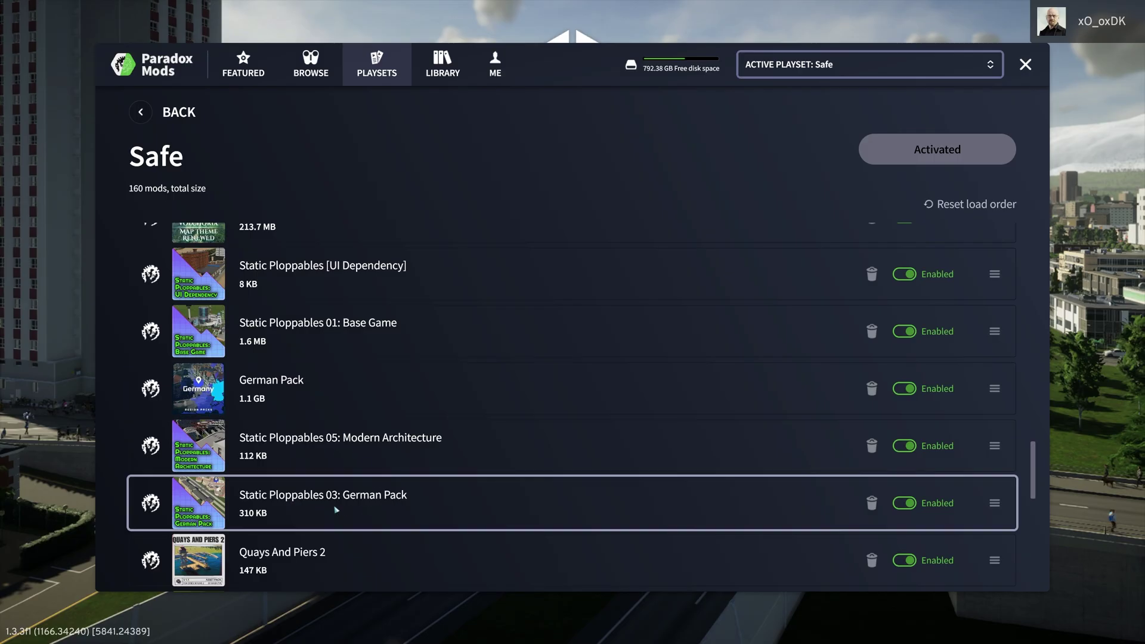
pyautogui.scroll(-1, 355, 503)
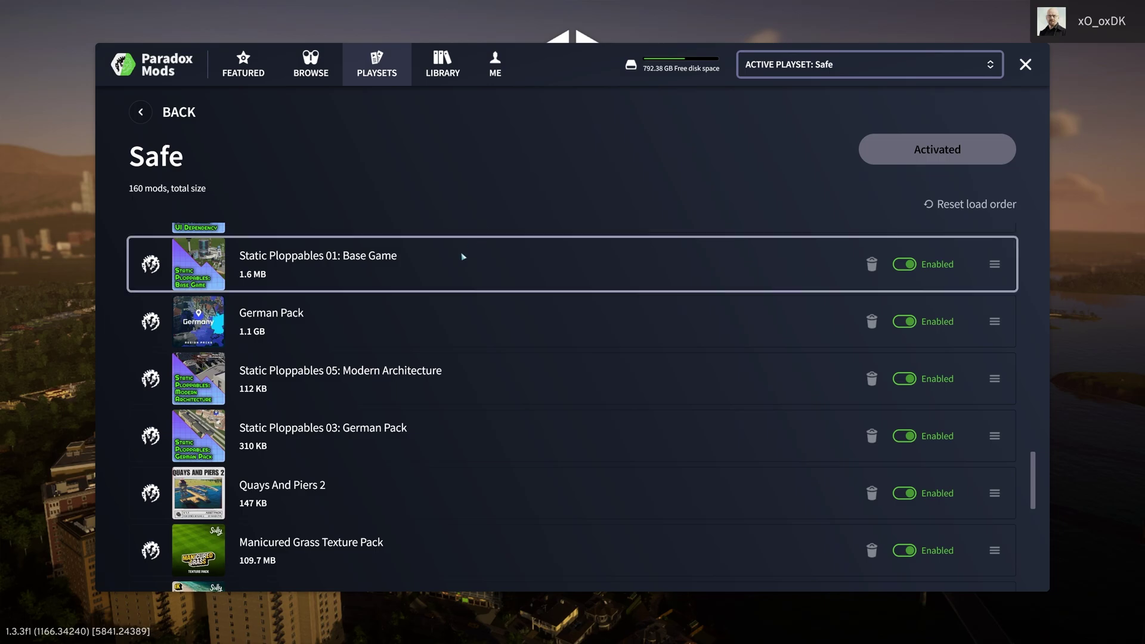
pyautogui.scroll(-5, 432, 299)
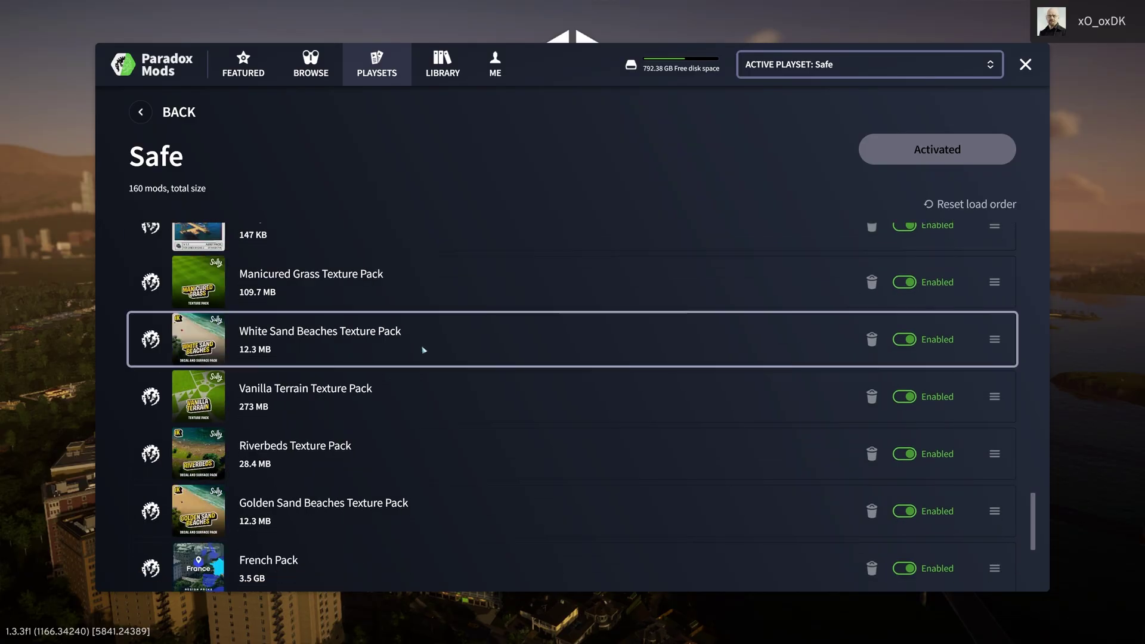
pyautogui.scroll(-5, 396, 414)
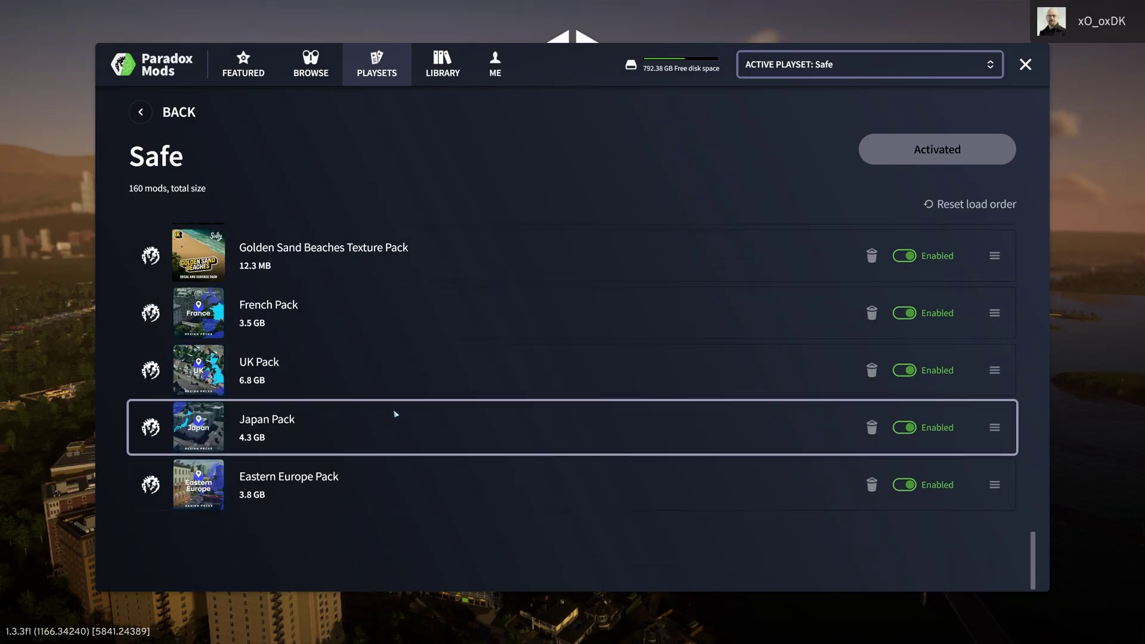
pyautogui.scroll(1, 396, 413)
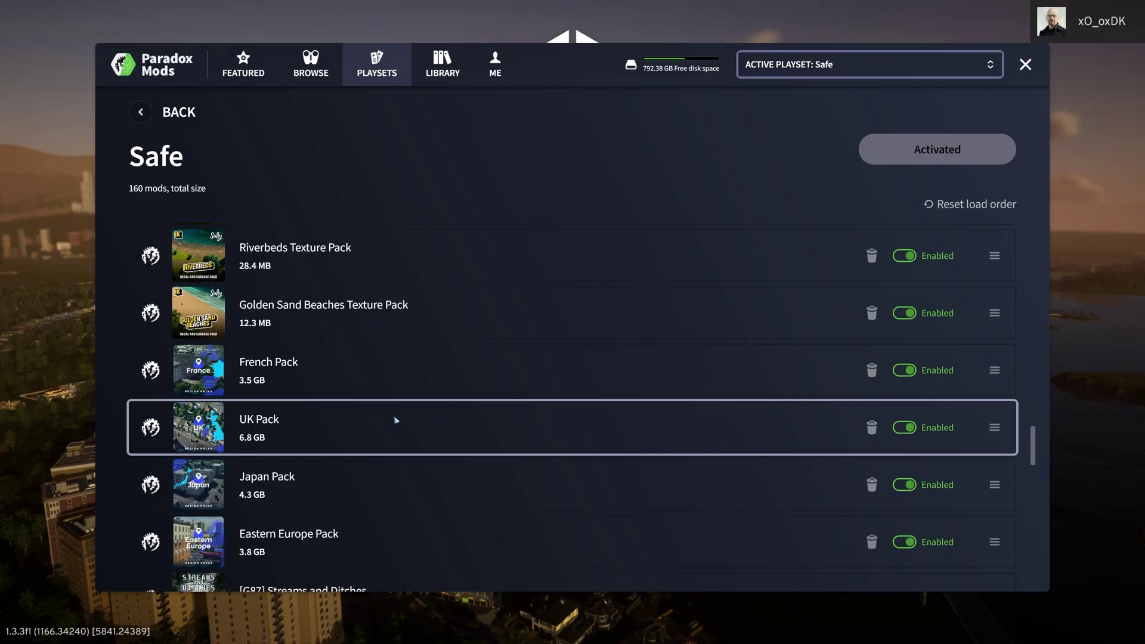
pyautogui.scroll(20, 396, 415)
pyautogui.scroll(5, 395, 415)
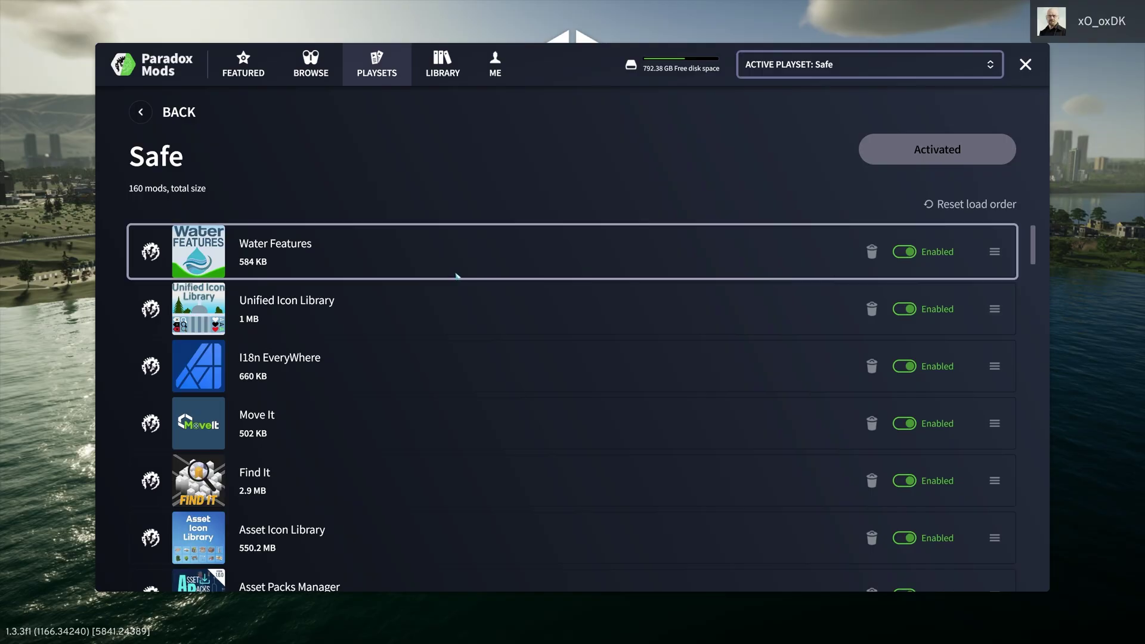
# Go through the playset's mods again from Water Features to Plop the Growables.
pyautogui.scroll(-2, 456, 275)
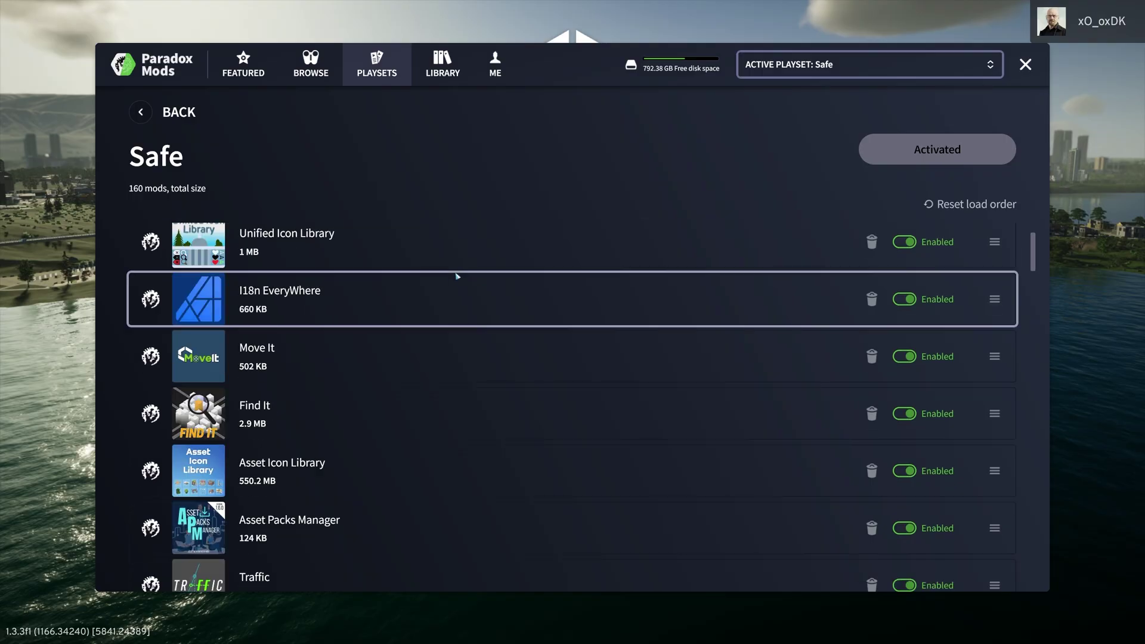
pyautogui.scroll(-3, 457, 276)
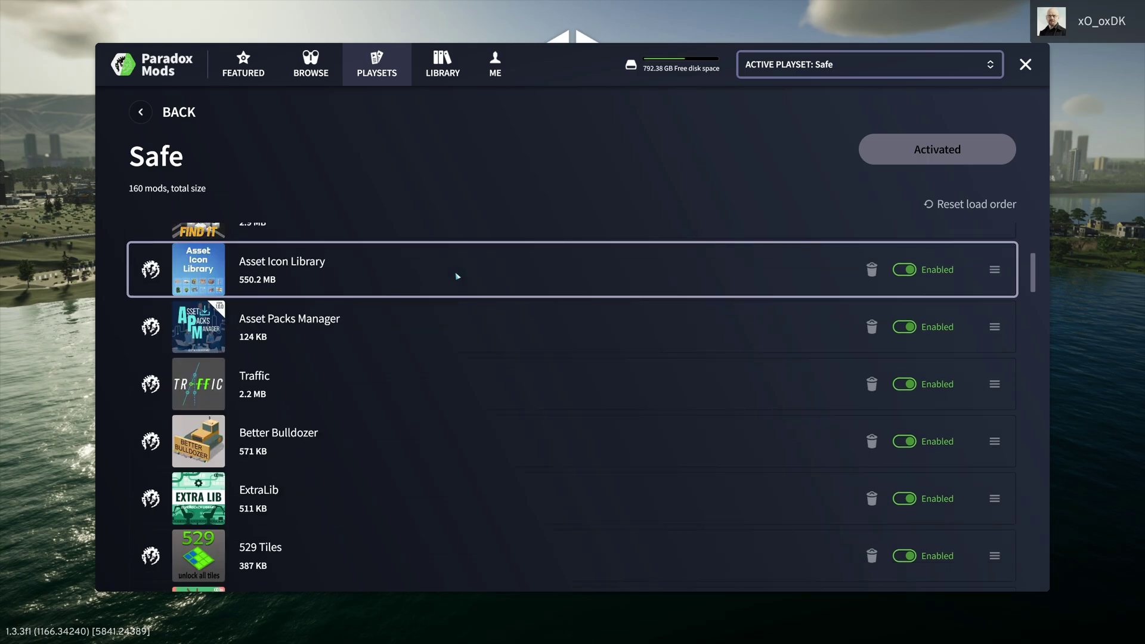
pyautogui.scroll(-1, 457, 276)
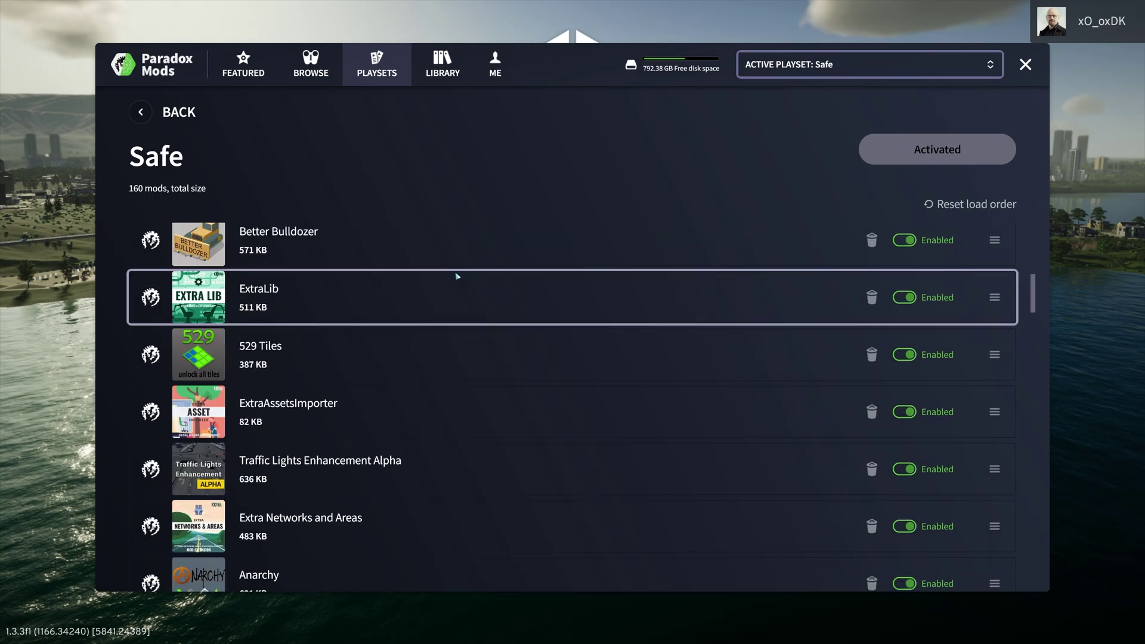
pyautogui.scroll(-3, 457, 276)
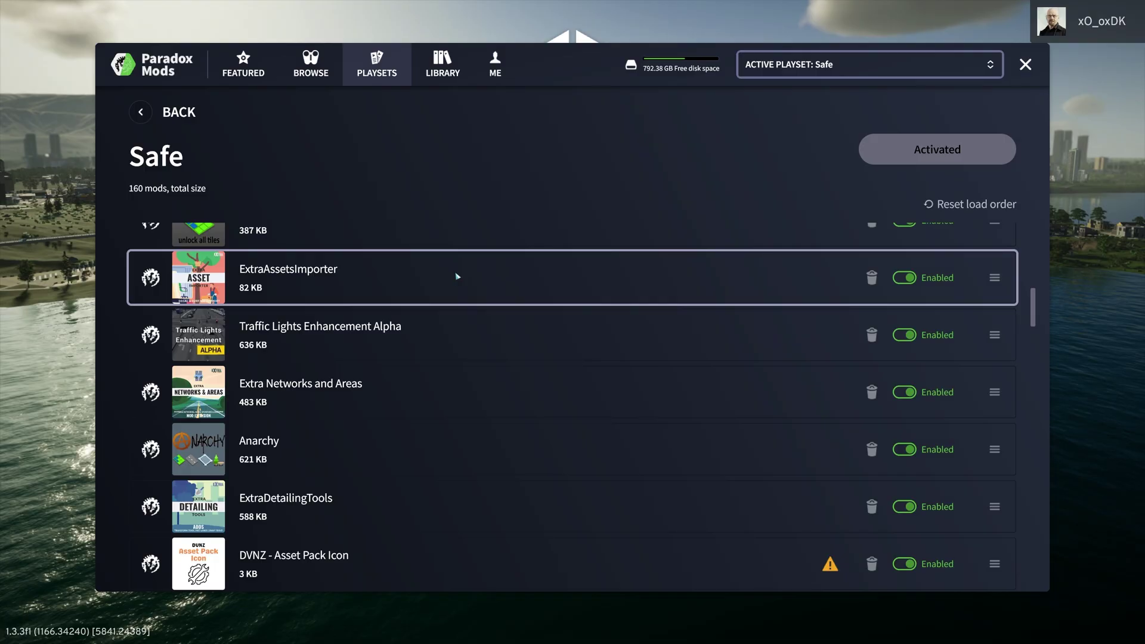
pyautogui.scroll(-3, 457, 276)
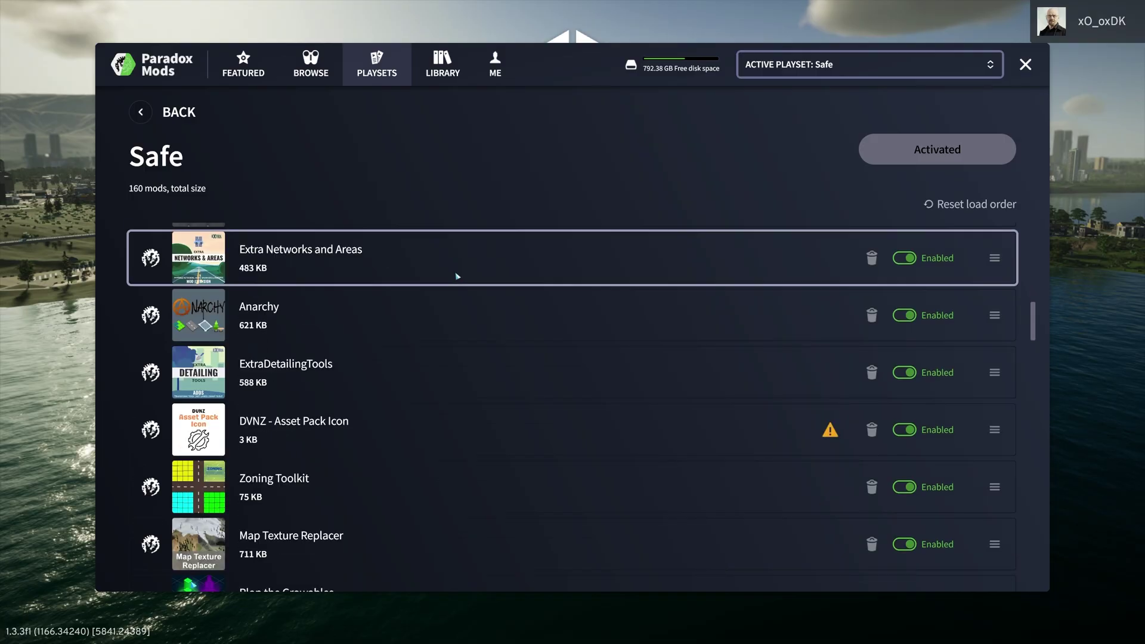
pyautogui.scroll(-2, 456, 276)
pyautogui.scroll(-3, 457, 276)
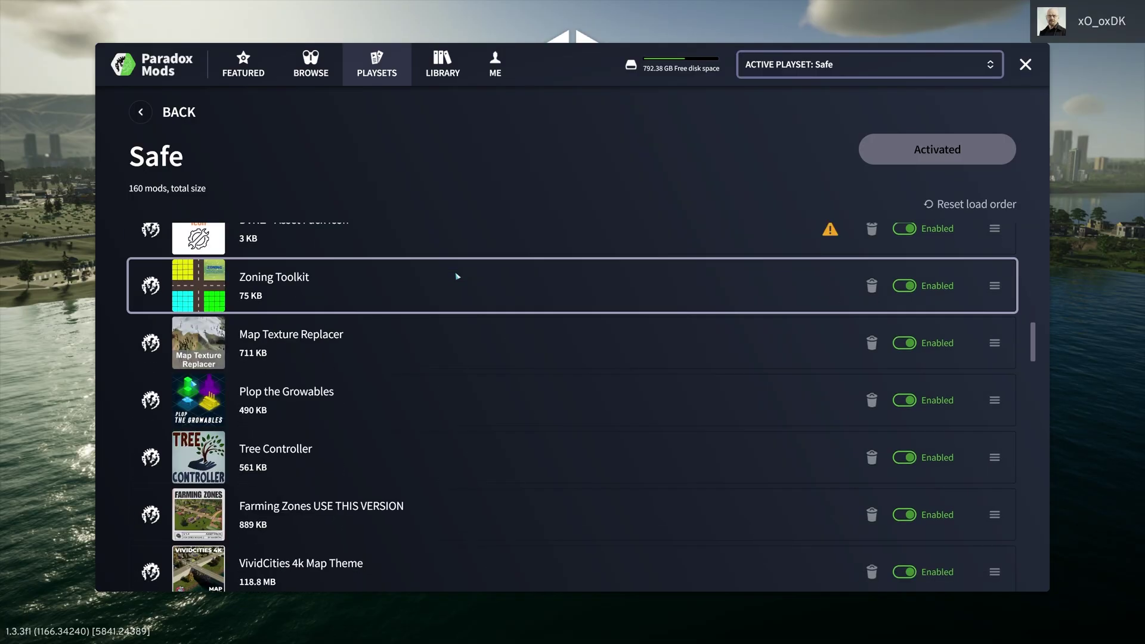
pyautogui.scroll(-1, 456, 276)
pyautogui.scroll(-4, 457, 276)
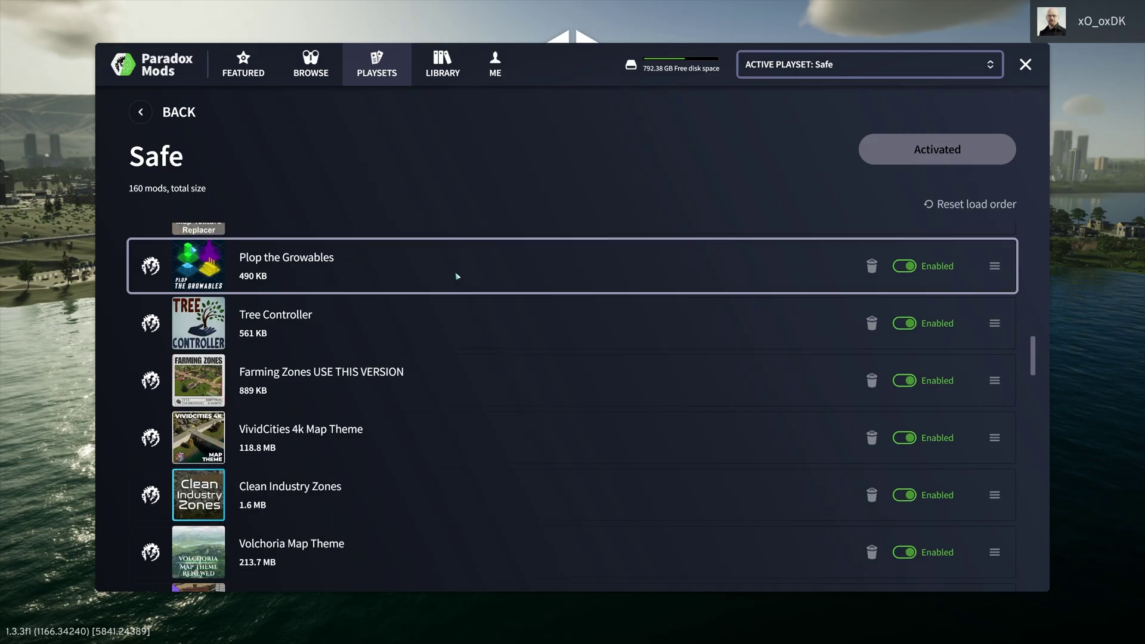
# Review the playset's mods from Tree Controller through the map themes, Static Ploppables and texture packs to the UK Pack.
pyautogui.scroll(-4, 457, 276)
pyautogui.scroll(-1, 457, 276)
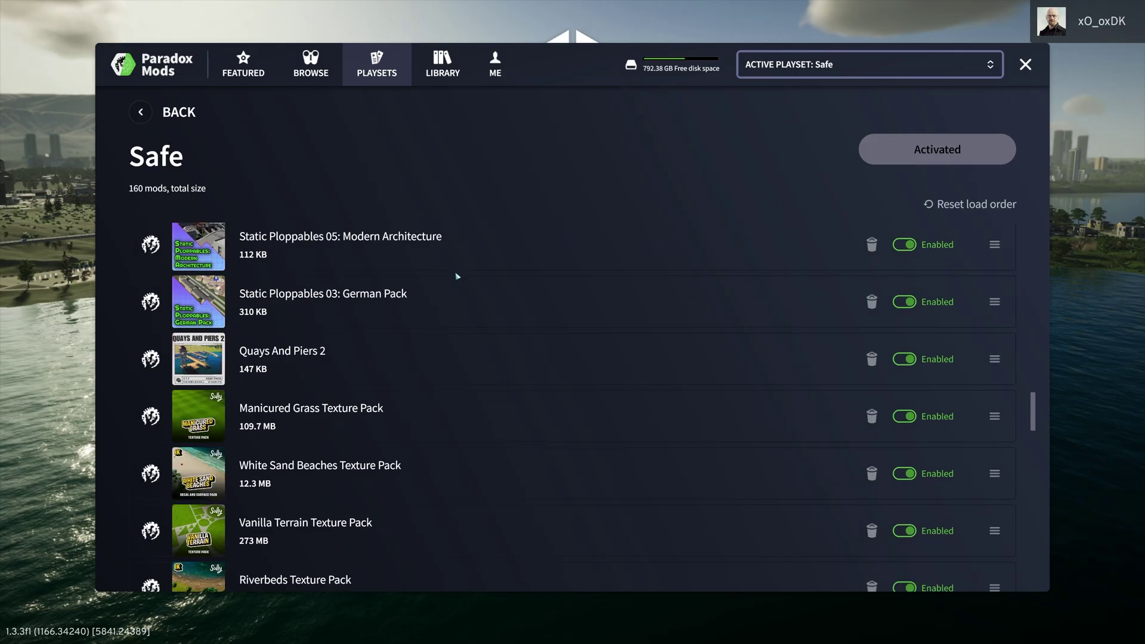
pyautogui.scroll(-2, 457, 276)
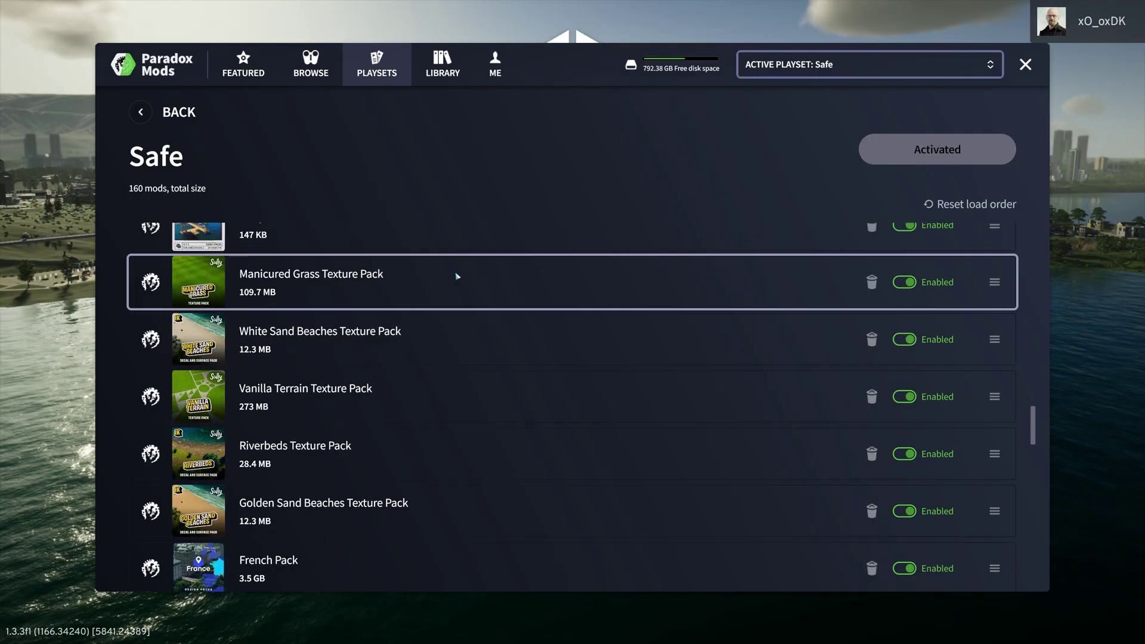
pyautogui.scroll(-2, 457, 276)
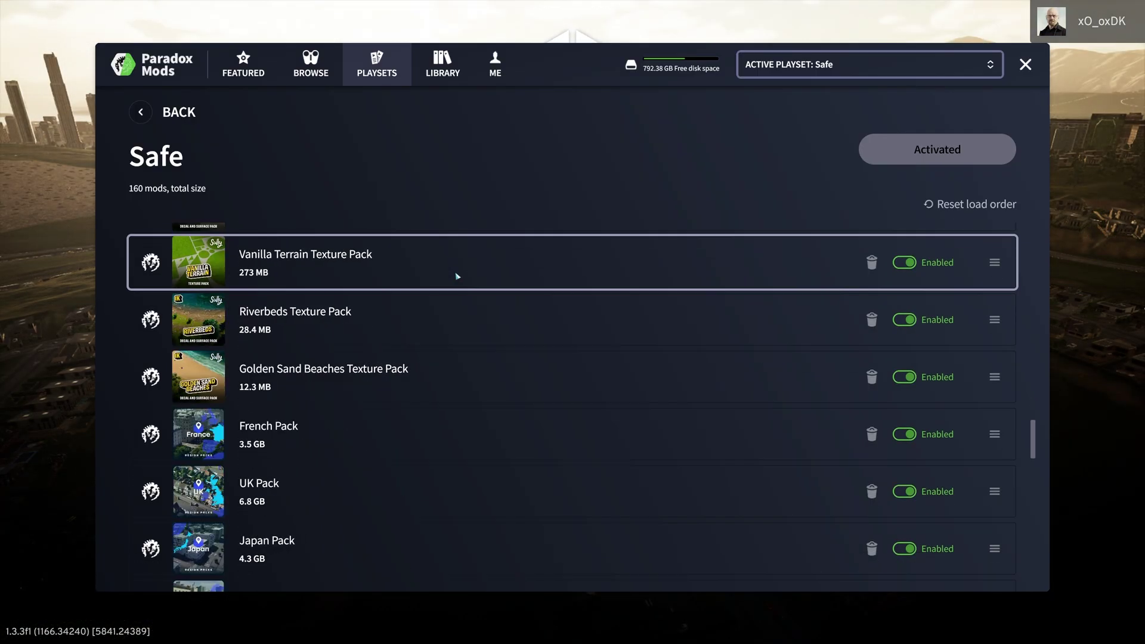
pyautogui.scroll(-1, 456, 276)
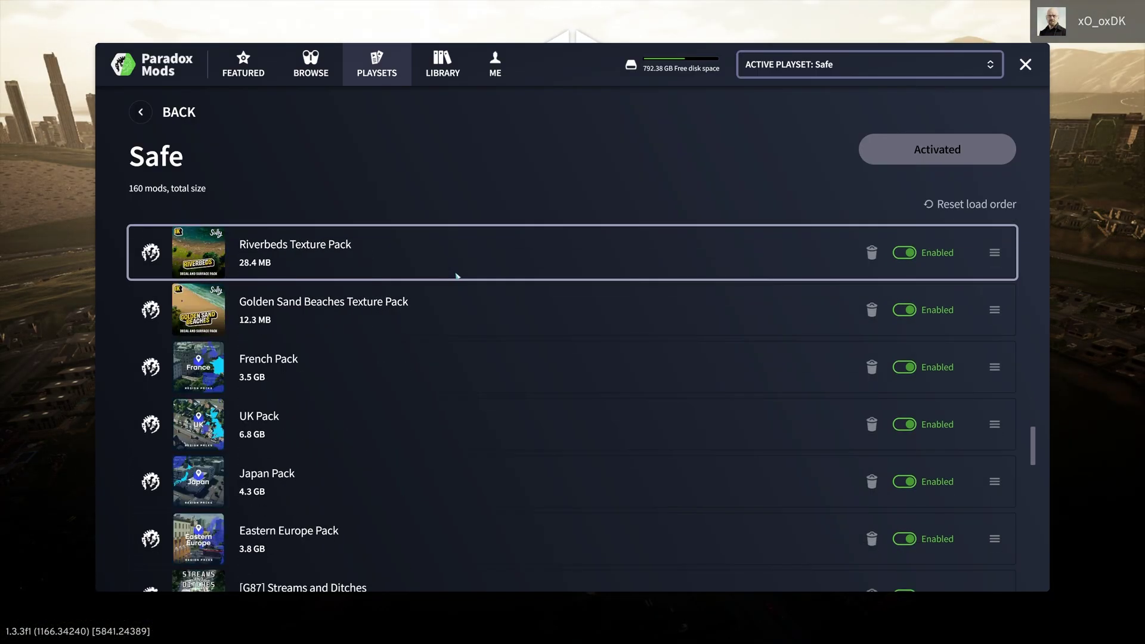
pyautogui.scroll(-1, 457, 276)
pyautogui.scroll(1, 453, 278)
pyautogui.scroll(-1, 451, 281)
pyautogui.scroll(-1, 451, 281)
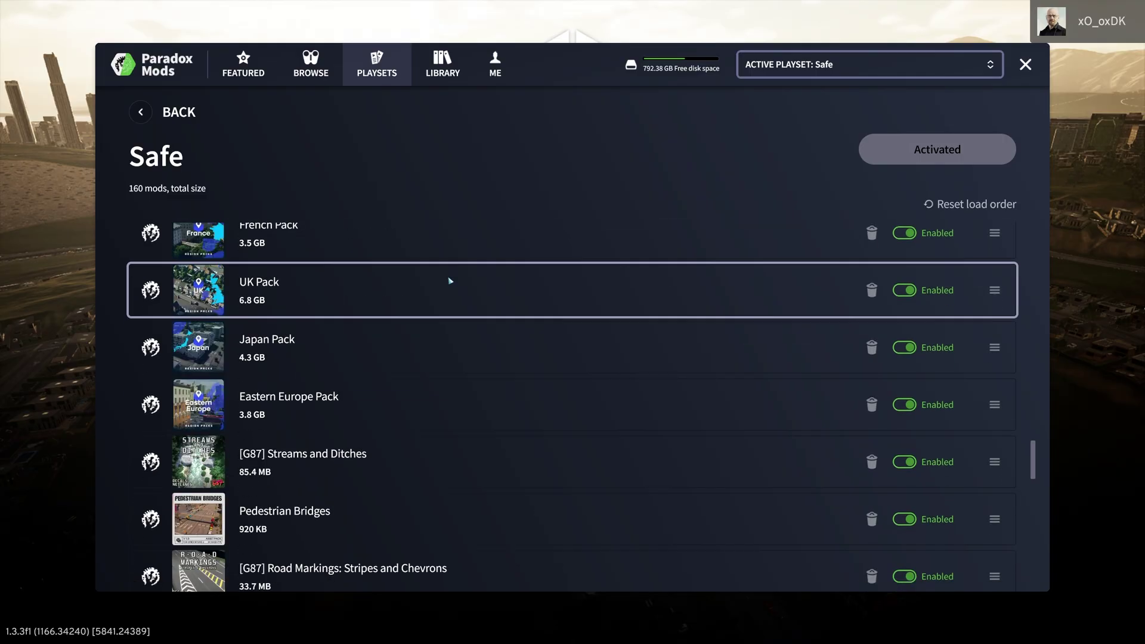
# Look through the playset entries from Japan Pack to Terrain Surfaces Pack, including the road marking, paving and surface packs.
pyautogui.scroll(-1, 450, 281)
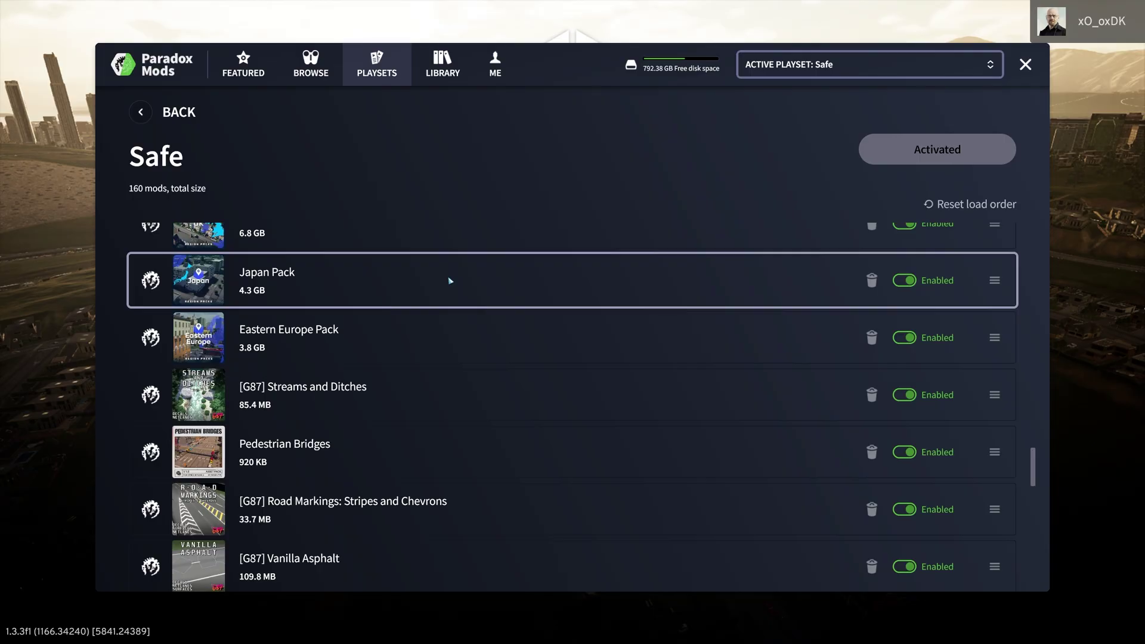
pyautogui.scroll(-1, 450, 281)
pyautogui.scroll(-1, 450, 285)
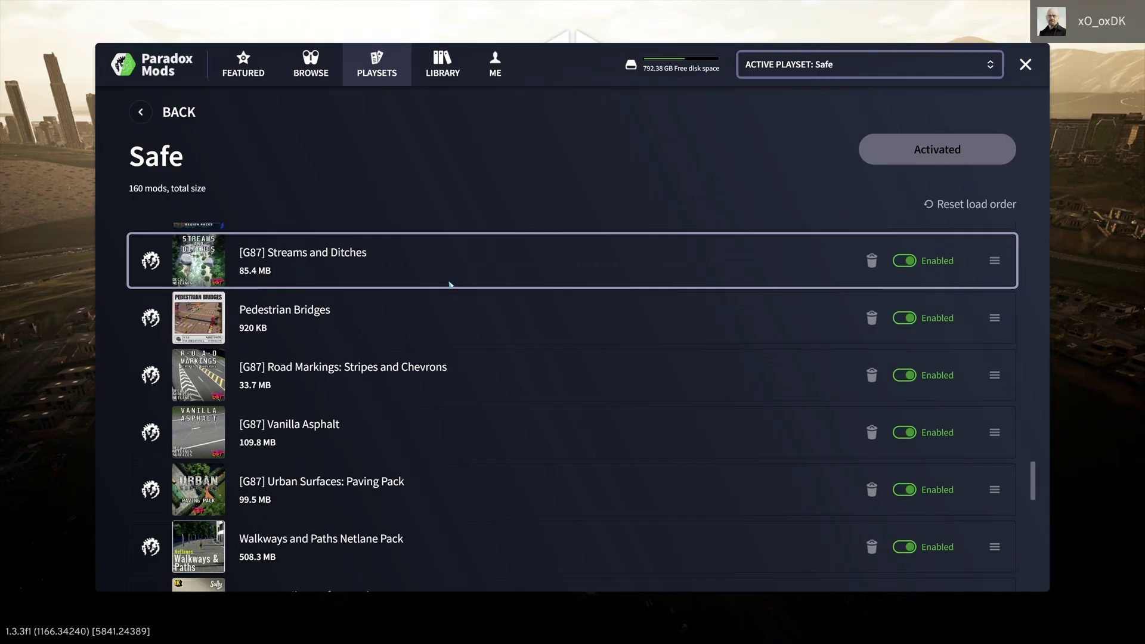
pyautogui.scroll(-1, 450, 285)
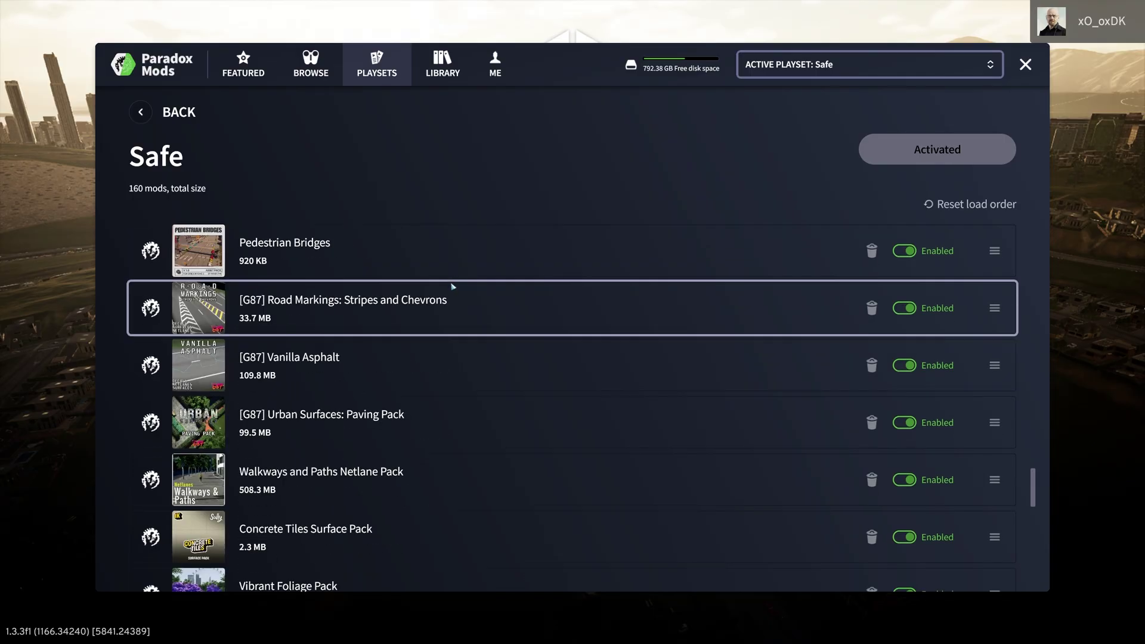
pyautogui.scroll(-2, 453, 286)
pyautogui.scroll(-2, 452, 286)
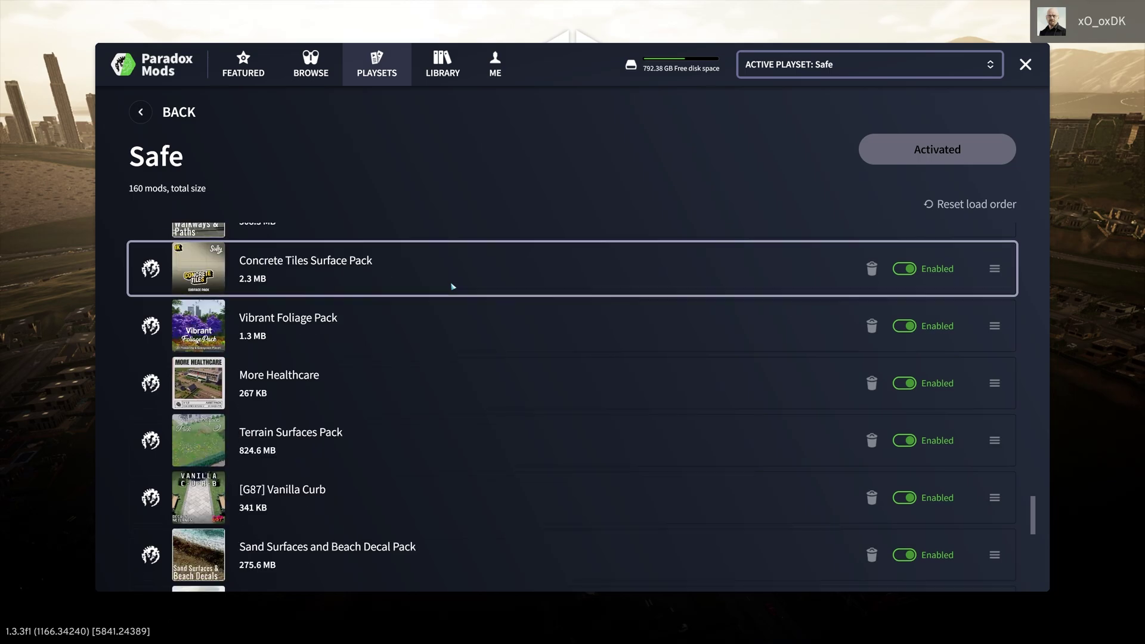
pyautogui.scroll(-1, 452, 286)
pyautogui.scroll(-1, 452, 286)
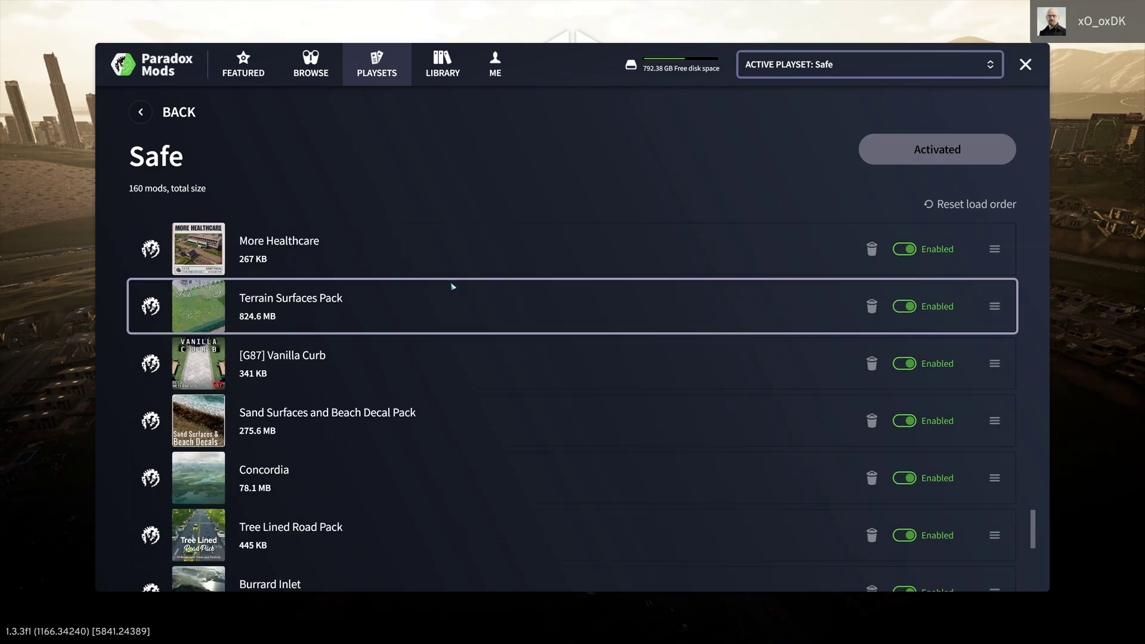
# Go through the maps, road, bridge, decal and transport packs from Vanilla Curb to Roundabouts Pack.
pyautogui.scroll(-1, 452, 287)
pyautogui.scroll(-1, 453, 288)
pyautogui.scroll(1, 453, 288)
pyautogui.scroll(-1, 452, 293)
pyautogui.scroll(-3, 451, 296)
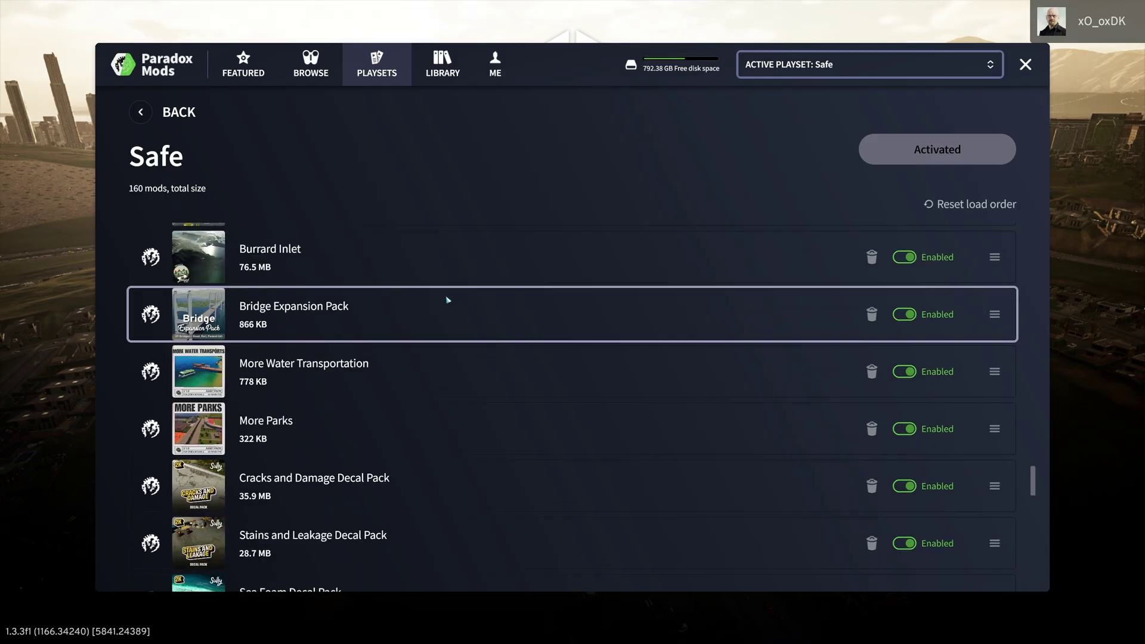
pyautogui.scroll(-5, 447, 301)
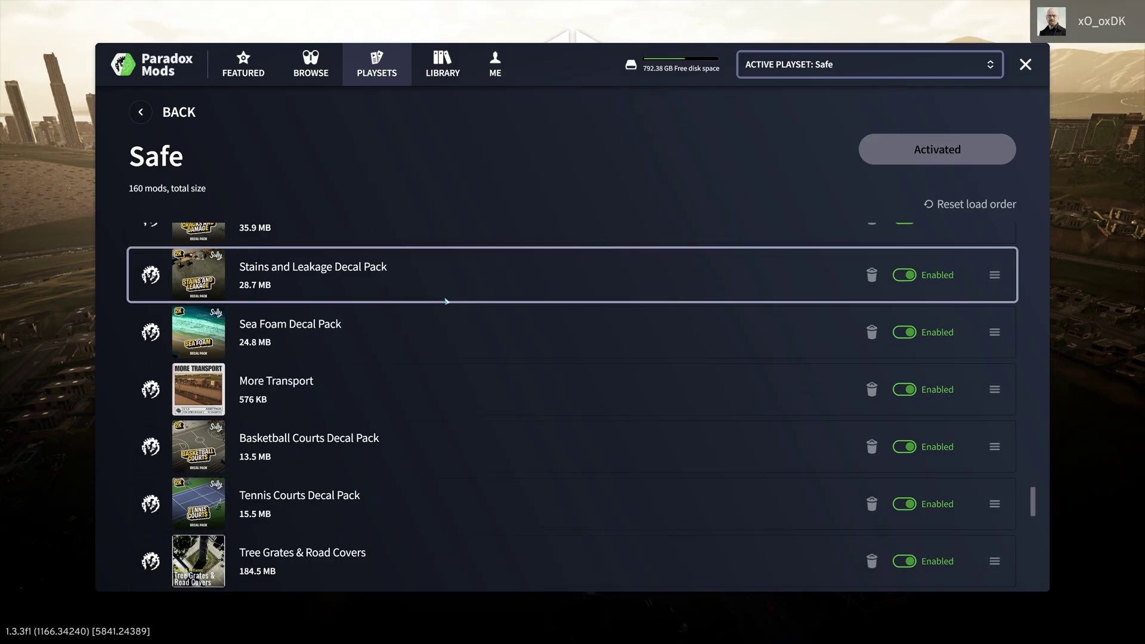
pyautogui.scroll(1, 442, 306)
pyautogui.scroll(-2, 440, 309)
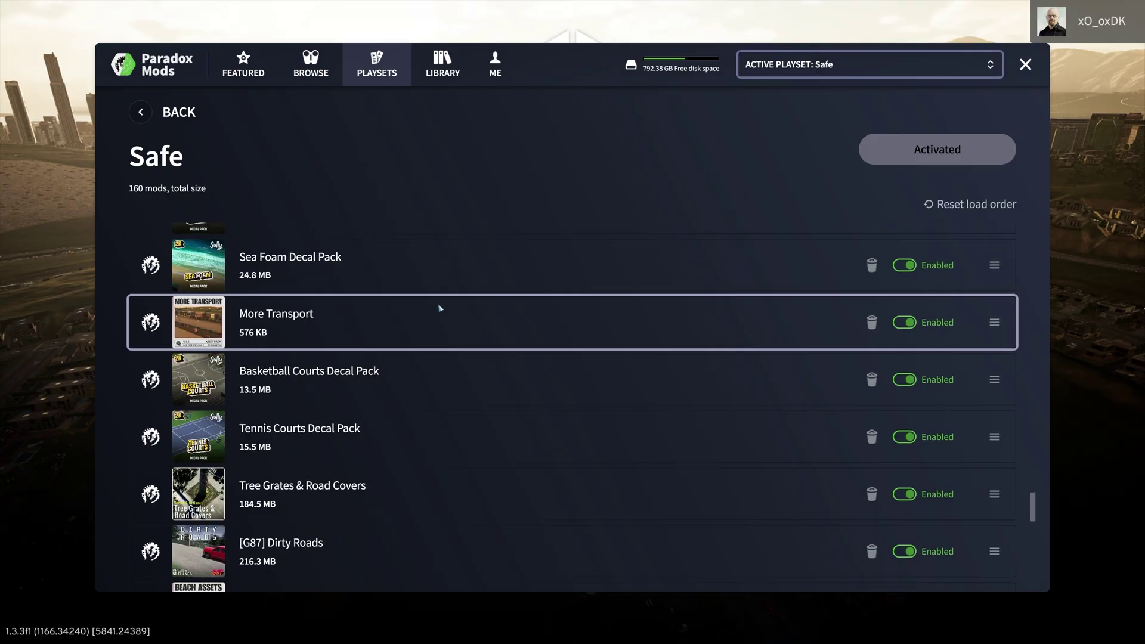
pyautogui.scroll(-4, 440, 308)
pyautogui.scroll(-3, 440, 308)
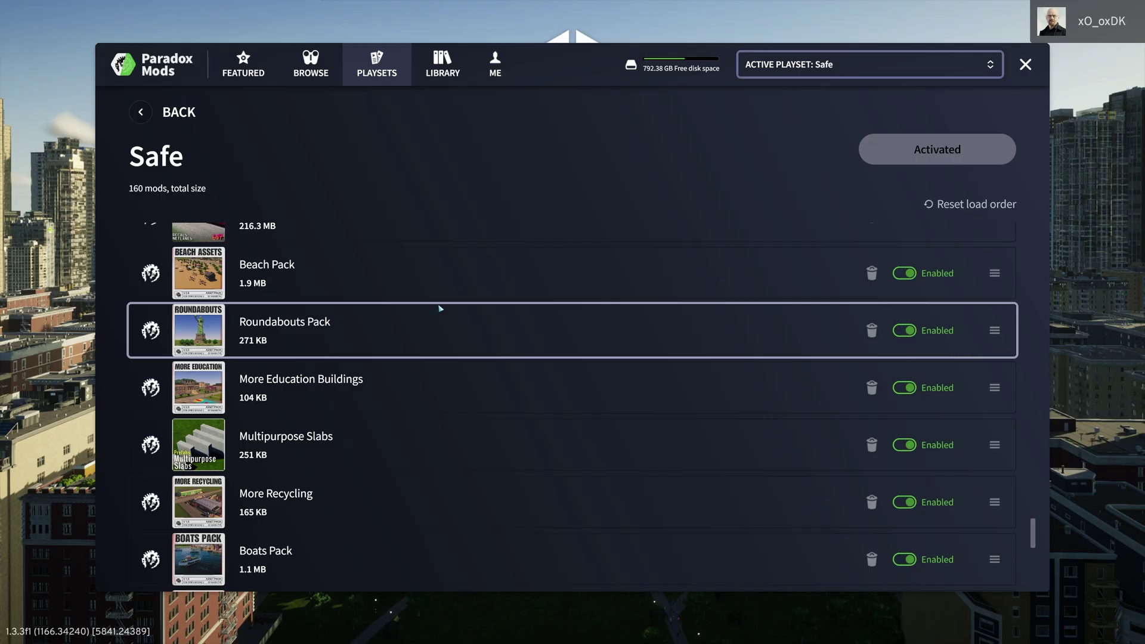
# Examine the asset packs from More Education Buildings to Underground tunnel Intersection Pack, including the row zones and citizen packs.
pyautogui.scroll(-1, 440, 308)
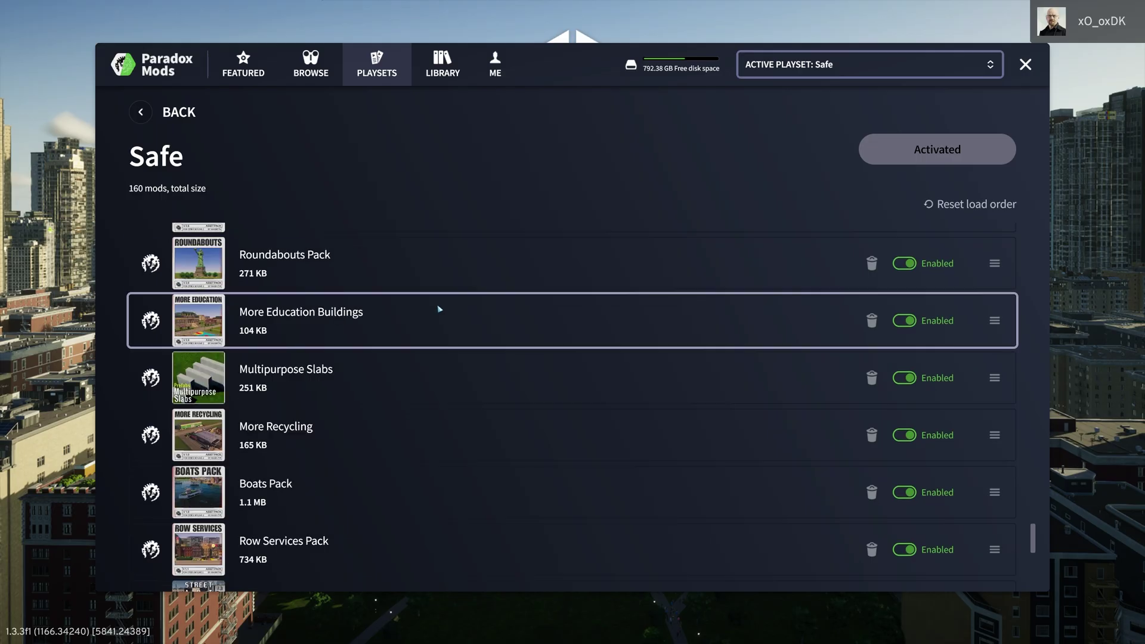
pyautogui.scroll(-1, 440, 308)
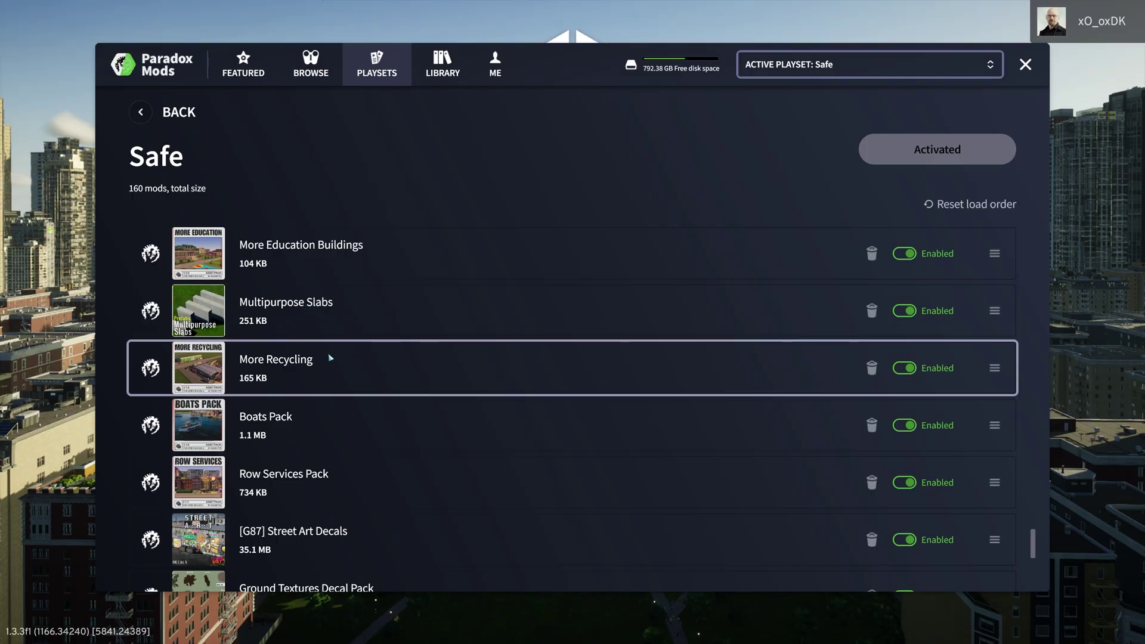
pyautogui.scroll(-2, 331, 358)
pyautogui.scroll(-1, 333, 360)
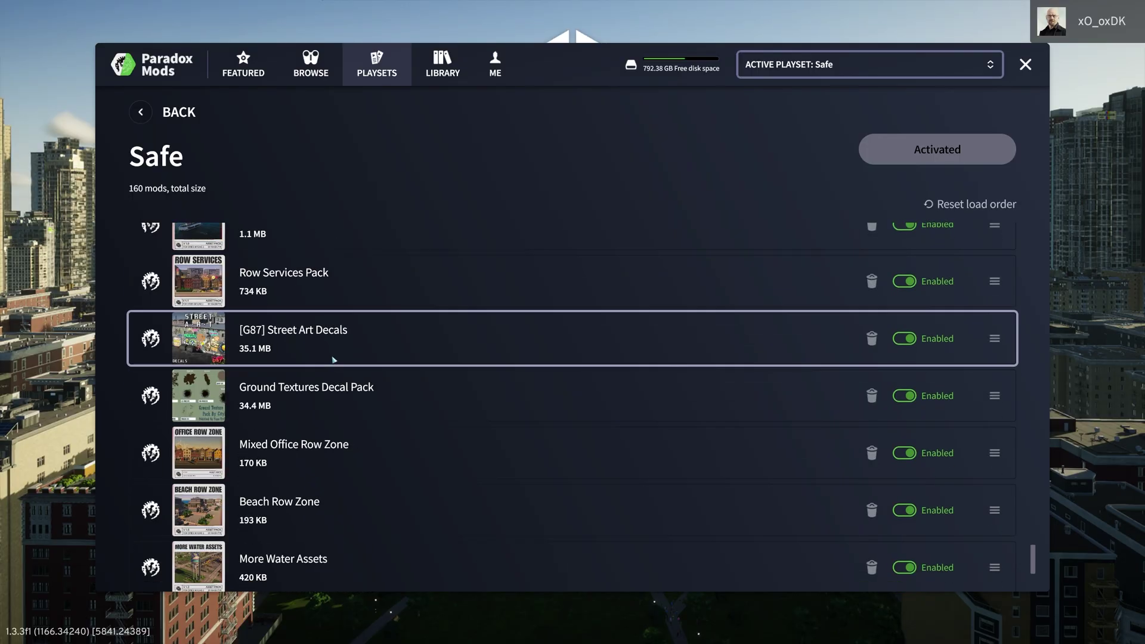
pyautogui.scroll(-1, 334, 359)
pyautogui.scroll(-3, 334, 360)
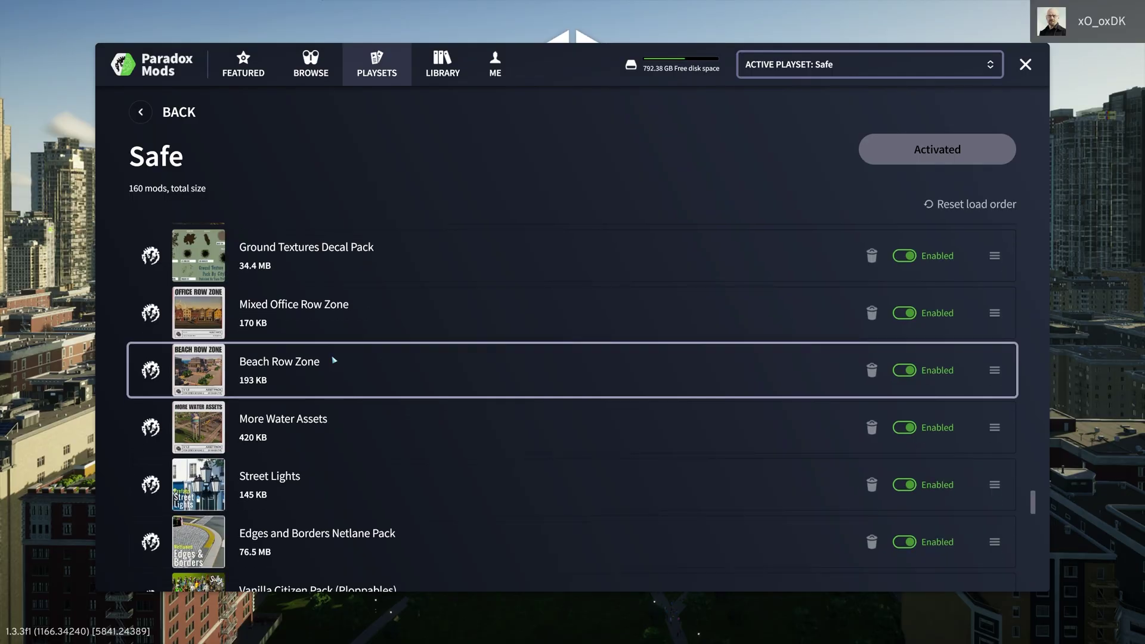
pyautogui.scroll(-3, 334, 360)
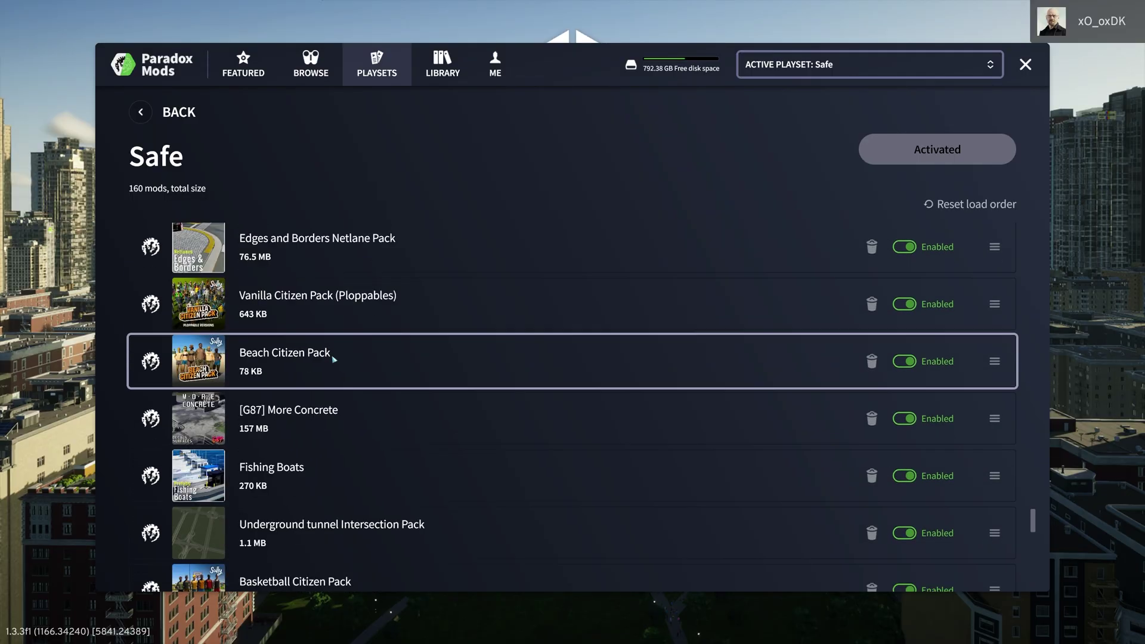
pyautogui.scroll(-2, 334, 360)
pyautogui.scroll(-1, 334, 359)
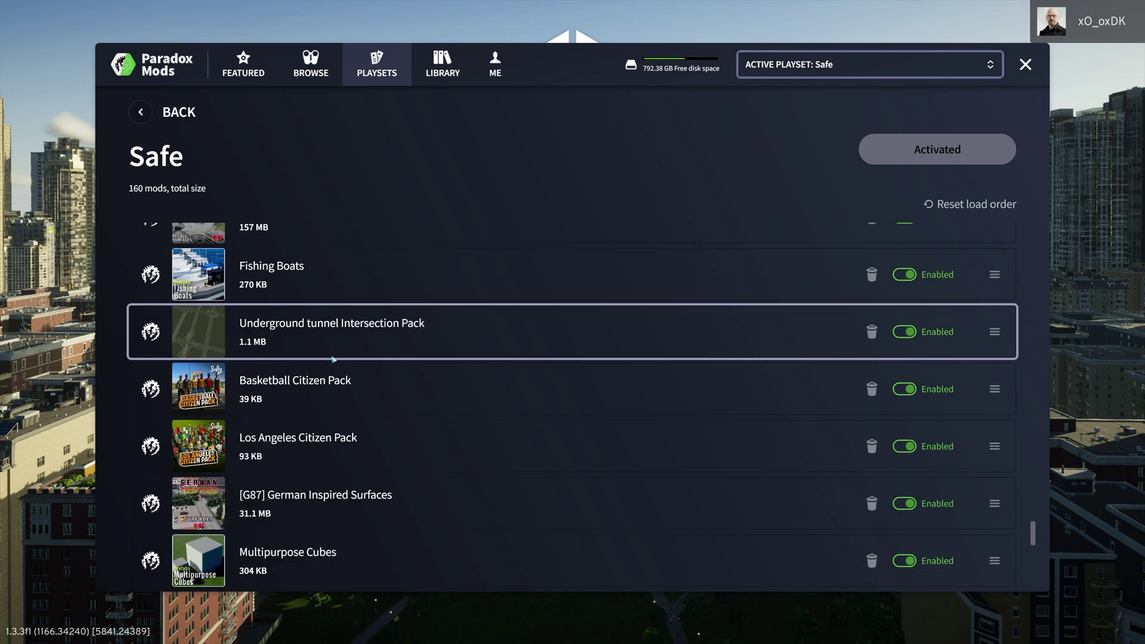
# Review the playset entries from Basketball Citizen Pack to Bigger Trumpet Intersection, including the surface, Static Ploppables and housing packs.
pyautogui.scroll(-2, 334, 359)
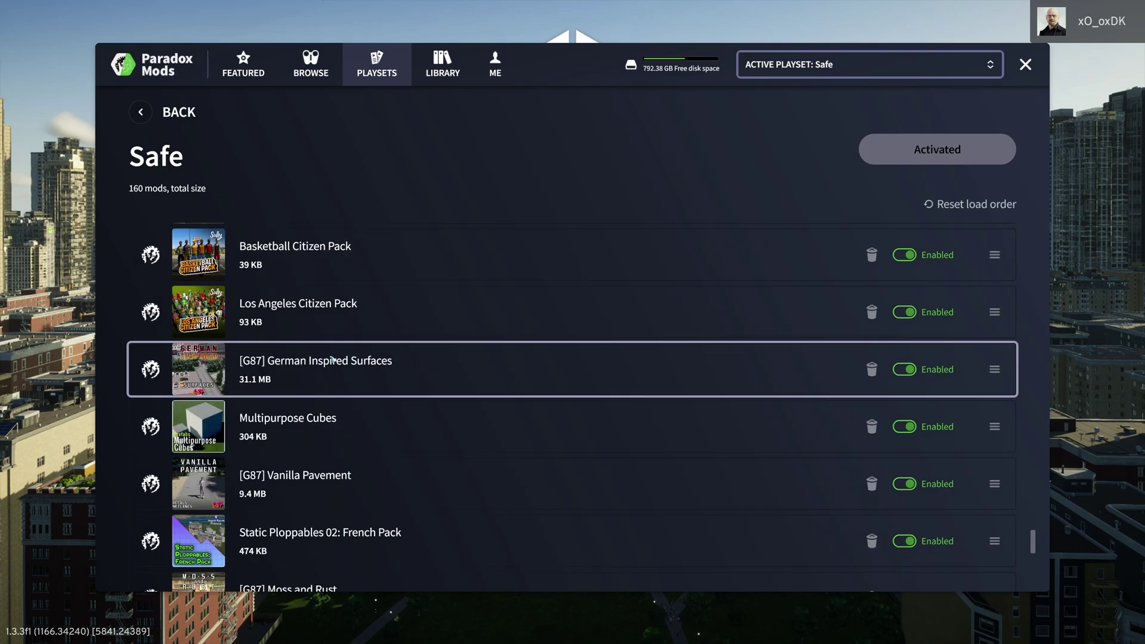
pyautogui.scroll(-1, 334, 359)
pyautogui.scroll(-2, 334, 359)
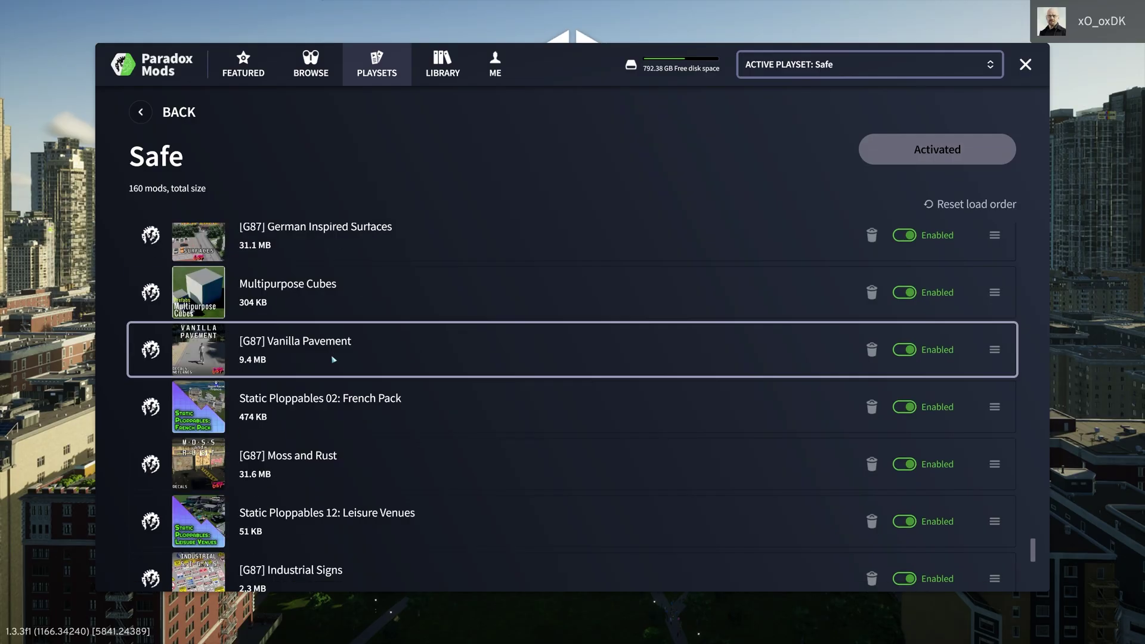
pyautogui.scroll(1, 334, 360)
pyautogui.scroll(-1, 334, 360)
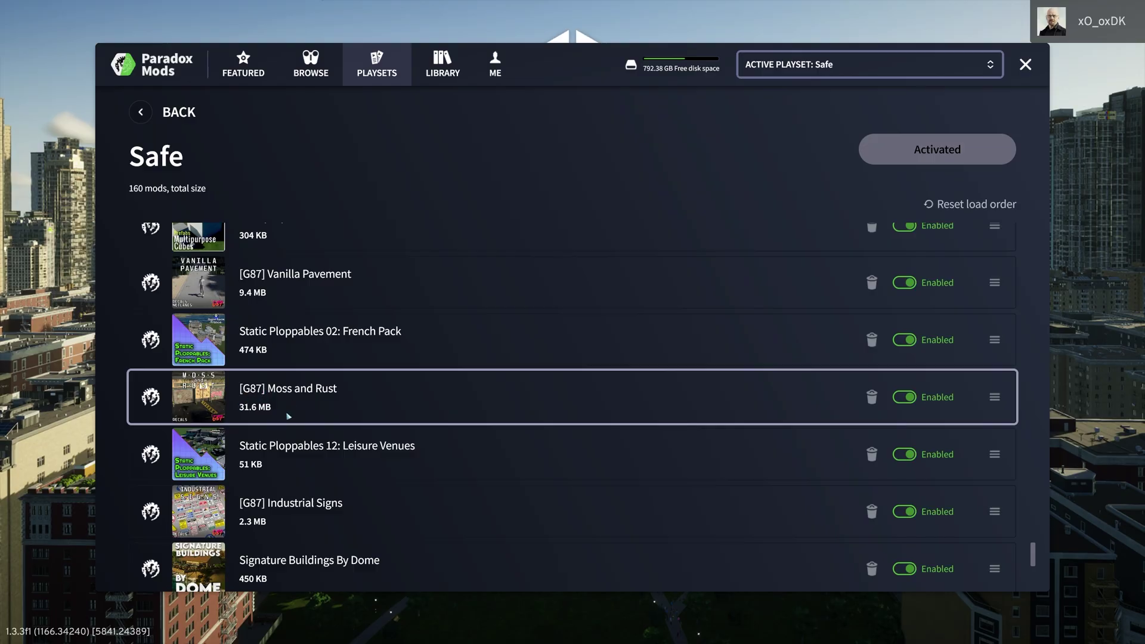
pyautogui.scroll(-1, 288, 416)
pyautogui.scroll(-1, 288, 416)
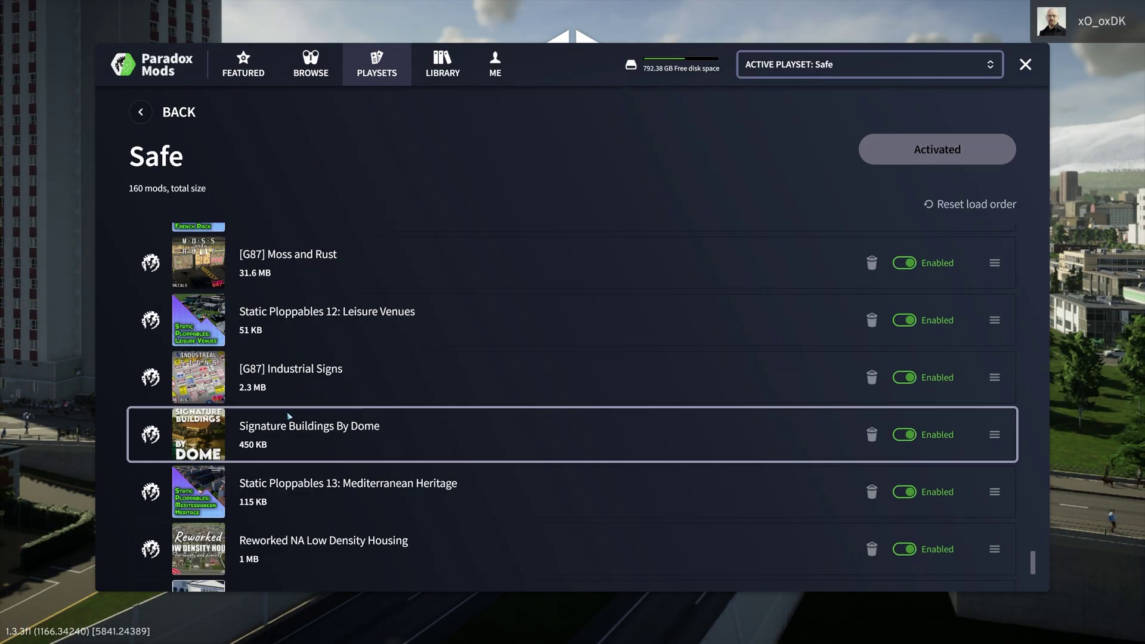
pyautogui.scroll(-3, 351, 419)
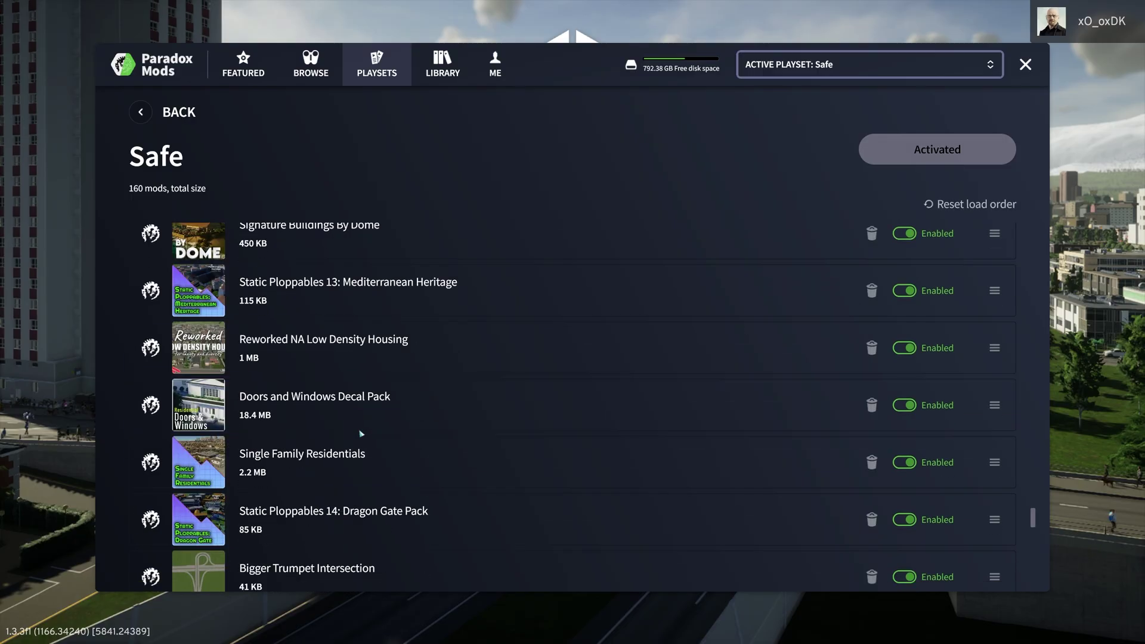
pyautogui.scroll(-2, 356, 433)
pyautogui.scroll(1, 357, 434)
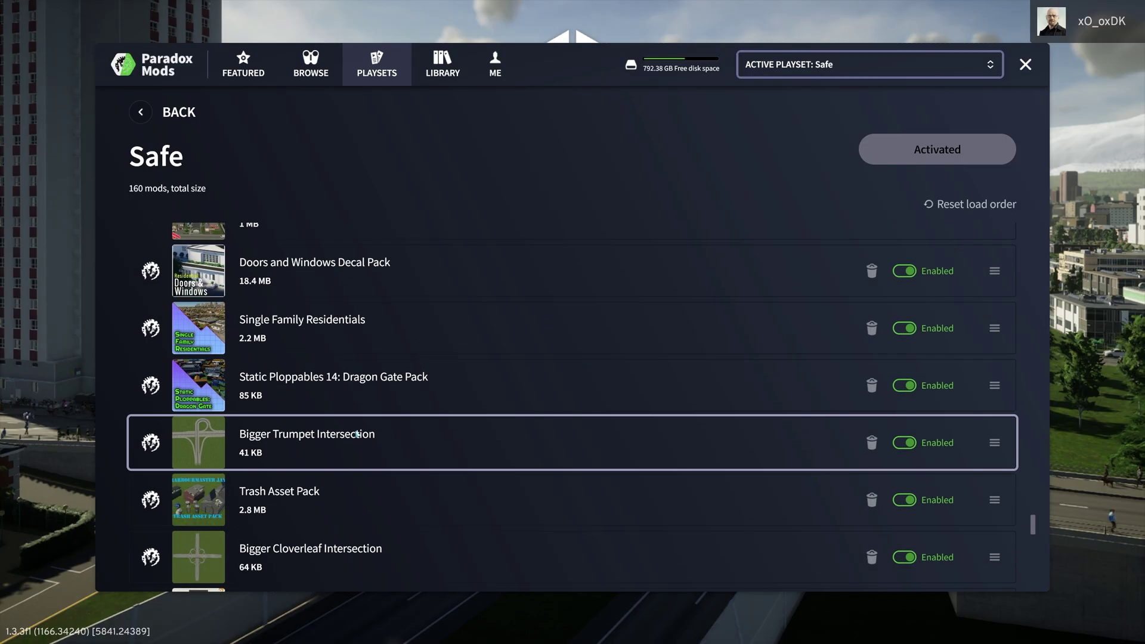
# Look through the remaining intersection, radio, decal, region and Static Ploppables entries from Trash Asset Pack to Designer Walls Decal Pack.
pyautogui.scroll(-2, 356, 434)
pyautogui.scroll(-1, 355, 436)
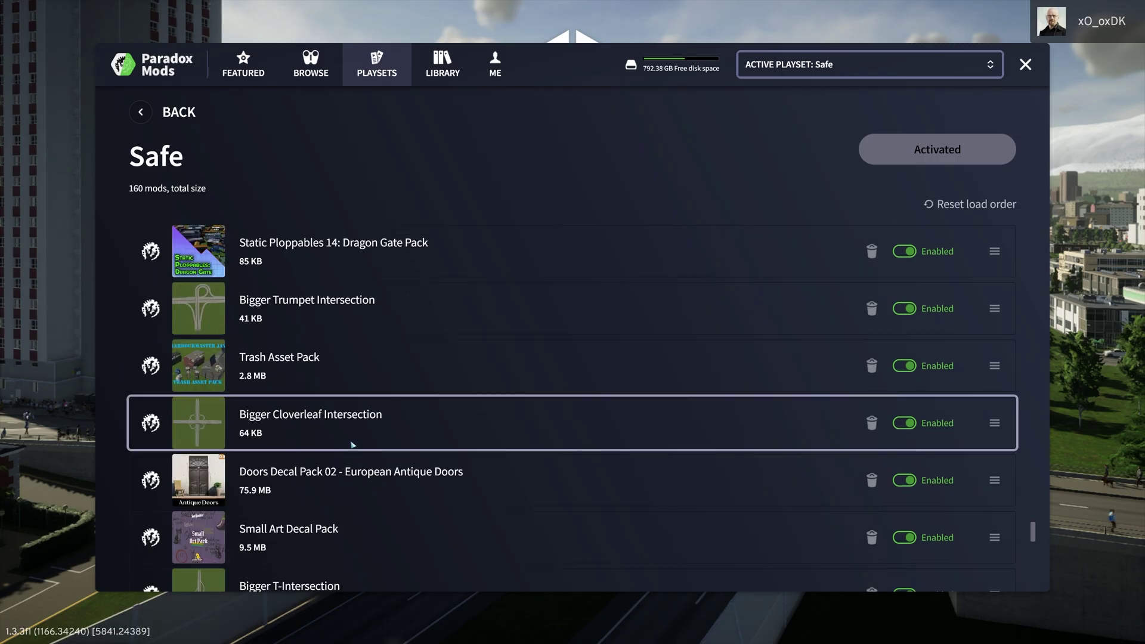
pyautogui.scroll(-2, 285, 481)
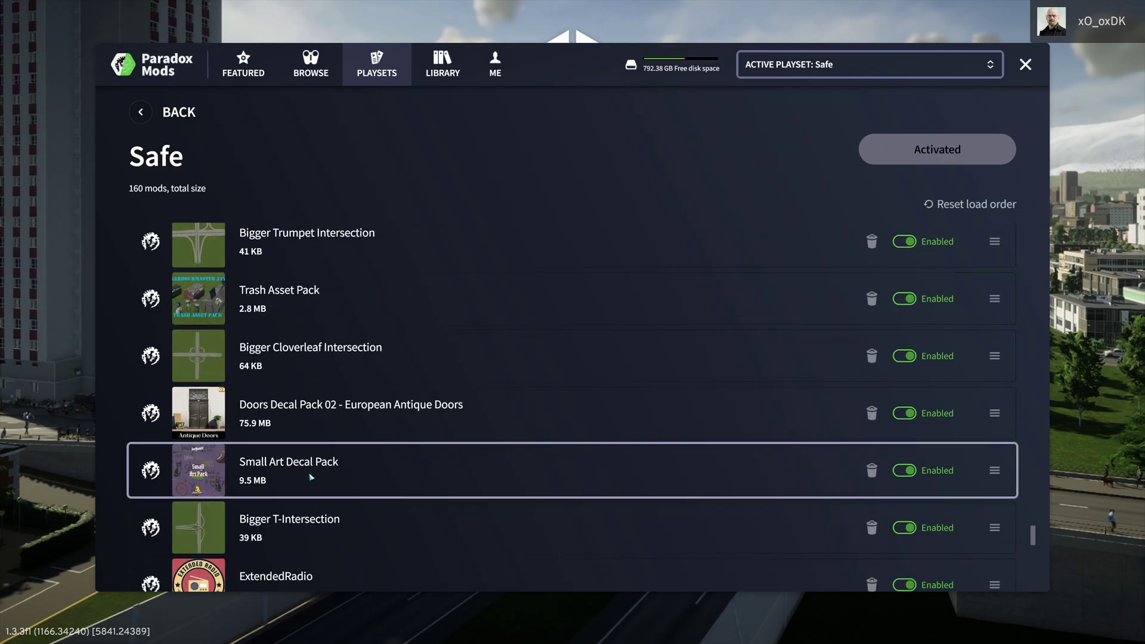
pyautogui.scroll(-5, 317, 476)
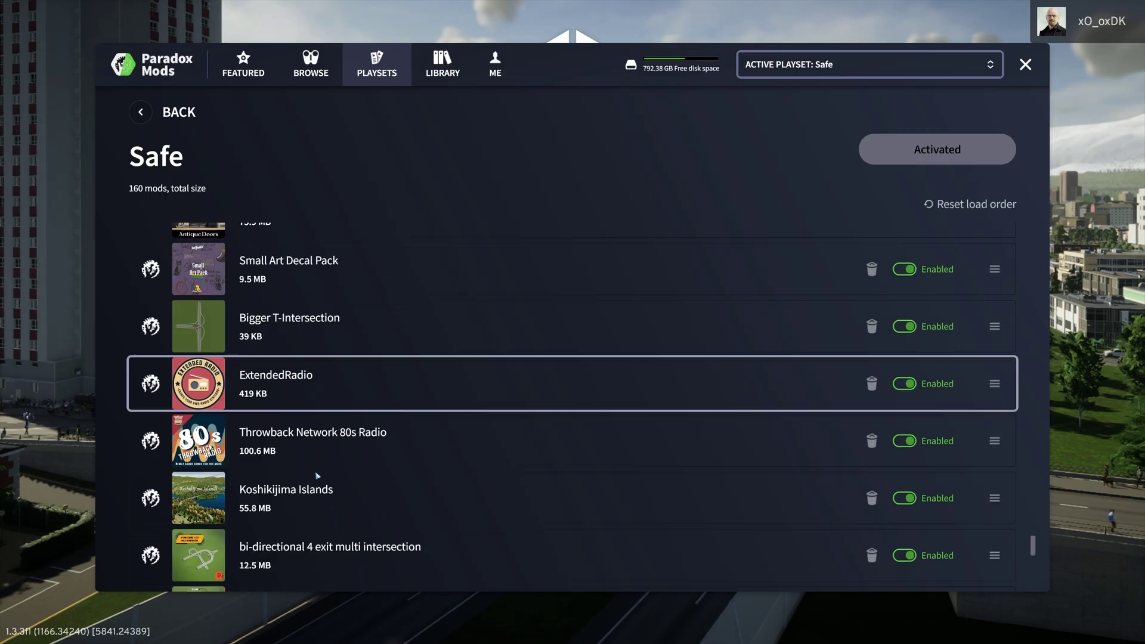
pyautogui.scroll(-1, 317, 475)
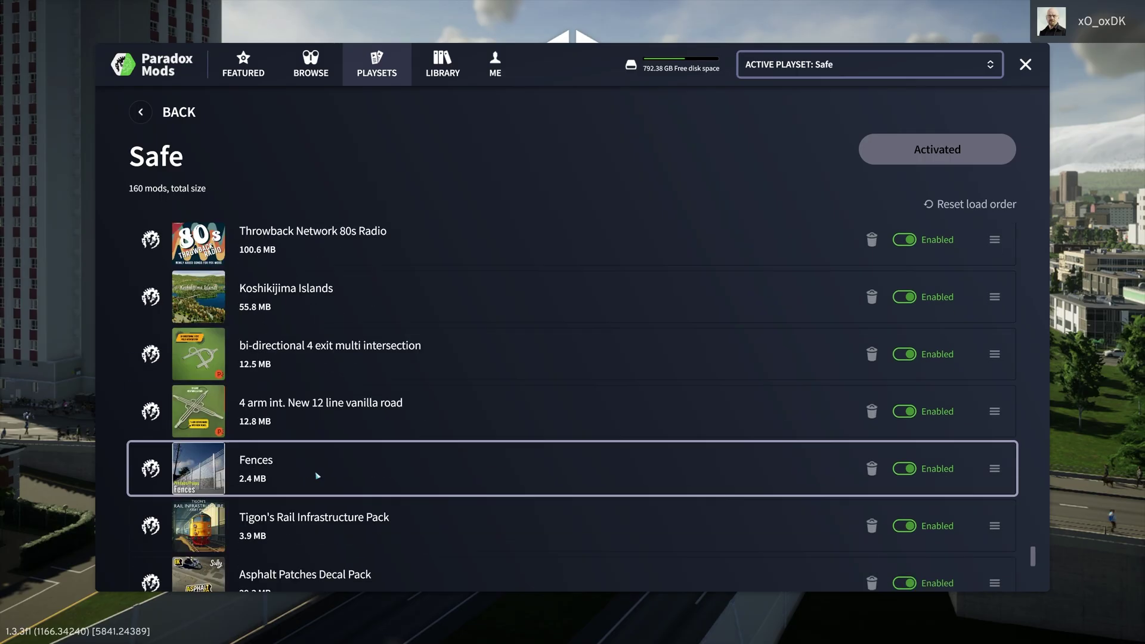
pyautogui.scroll(-5, 318, 475)
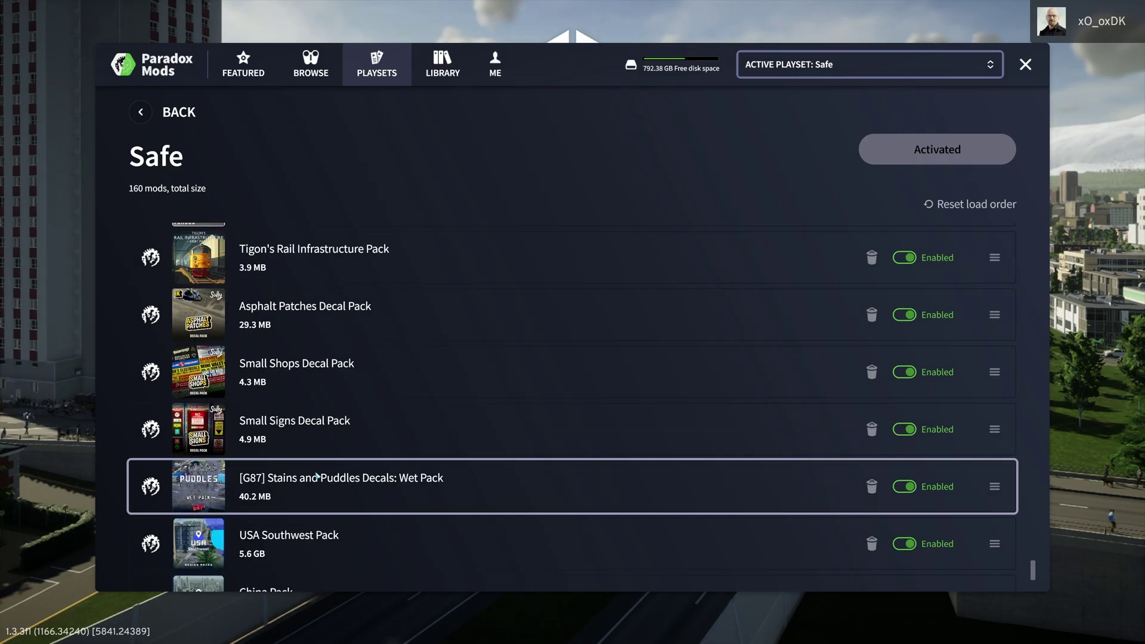
pyautogui.scroll(-4, 317, 476)
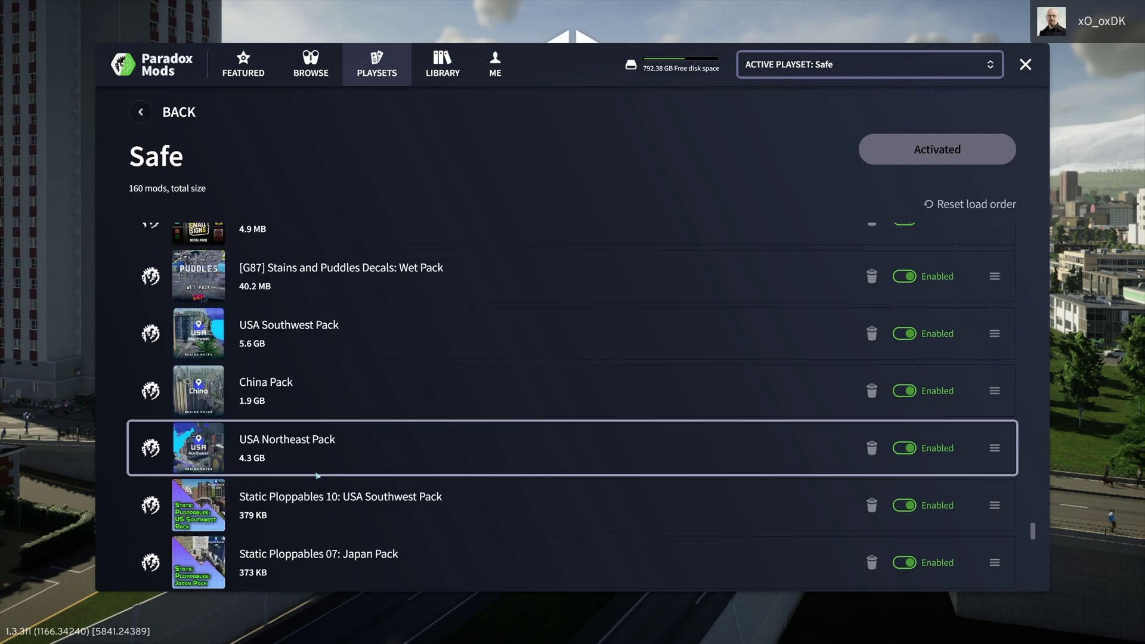
pyautogui.scroll(-5, 318, 475)
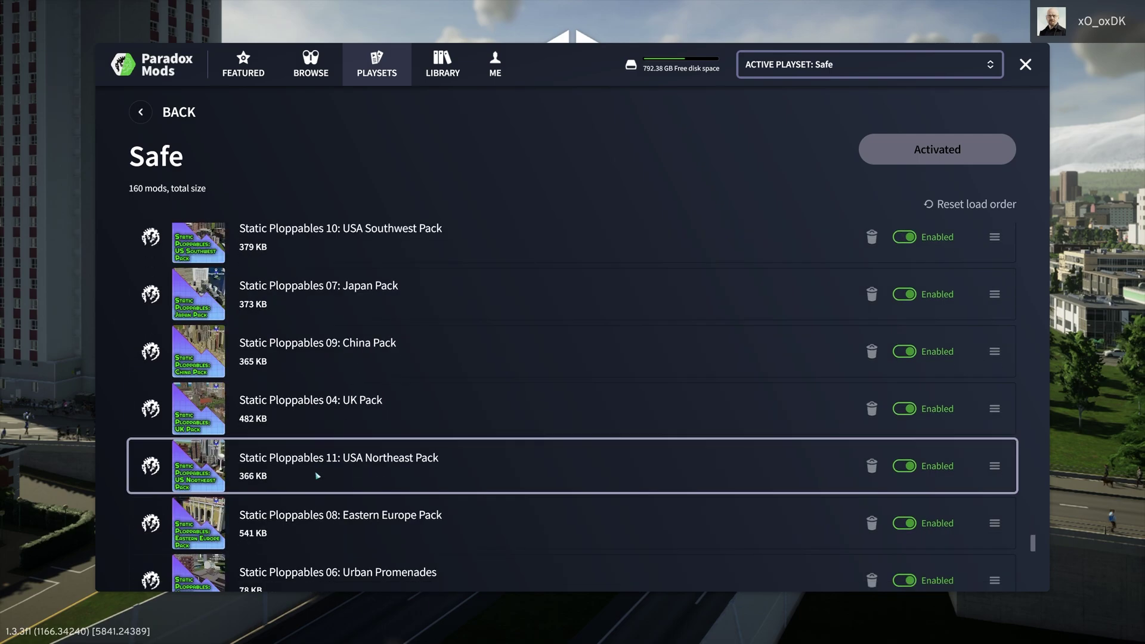
pyautogui.scroll(-4, 317, 475)
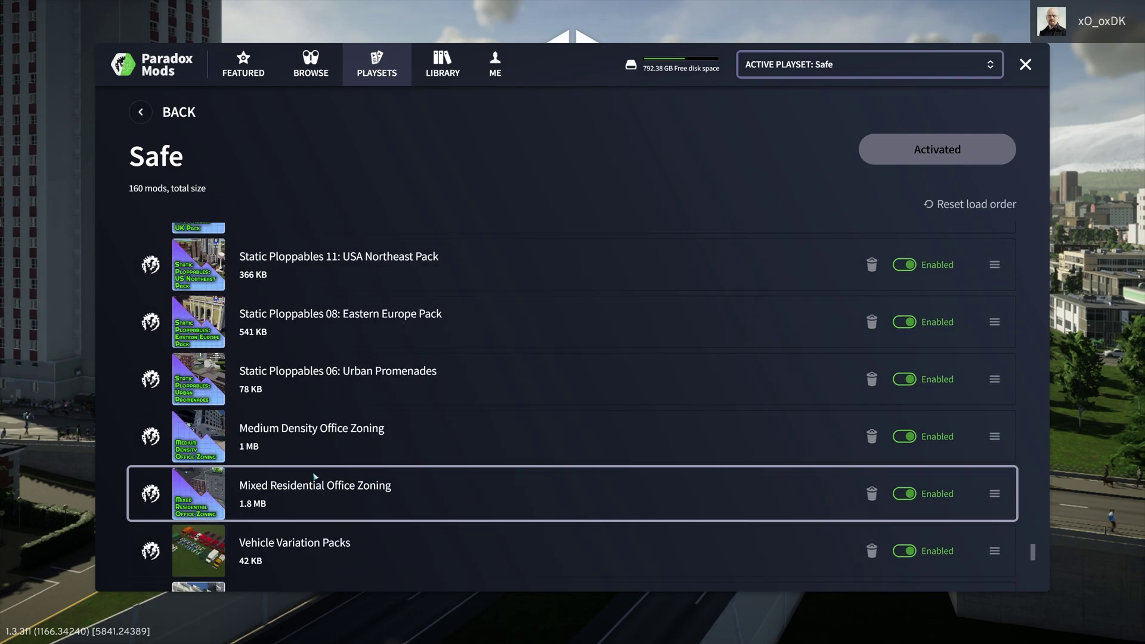
pyautogui.scroll(-1, 314, 475)
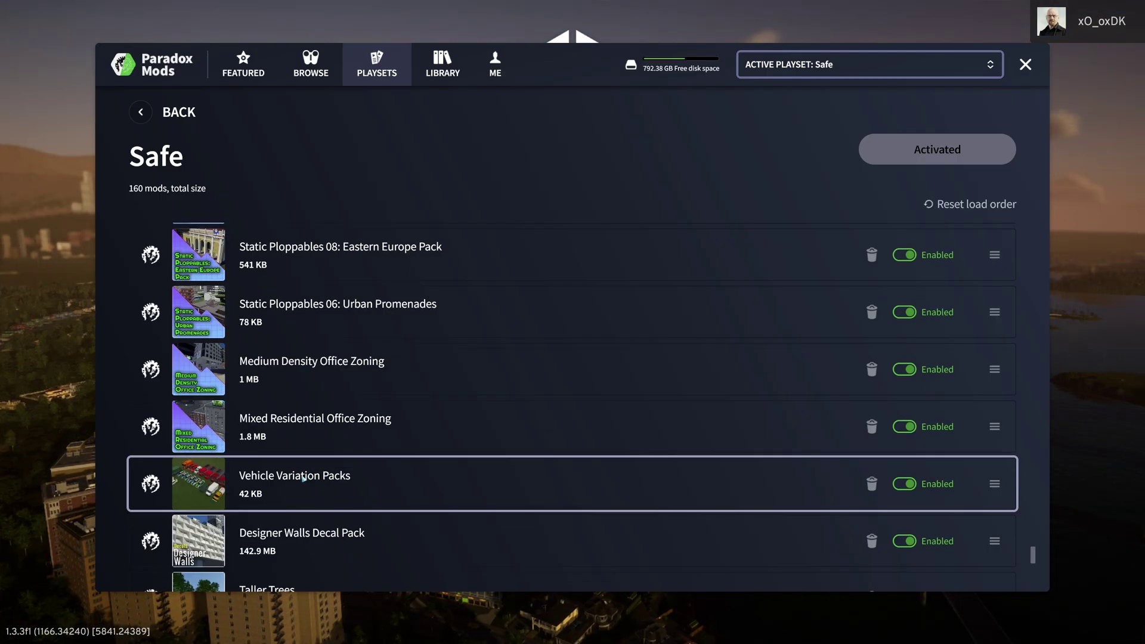
# Review the playset entries from Taller Trees to Small-sided Football Pitches, including the parking, deathcare, road name and decal packs.
pyautogui.scroll(-1, 304, 478)
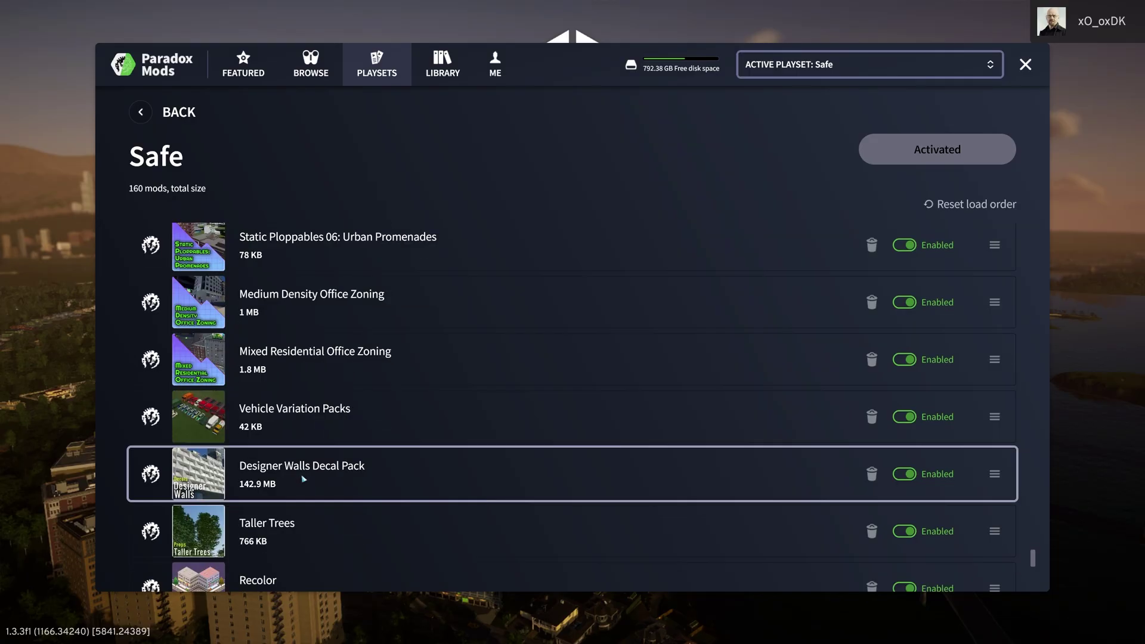
pyautogui.scroll(-2, 304, 477)
pyautogui.scroll(-1, 302, 478)
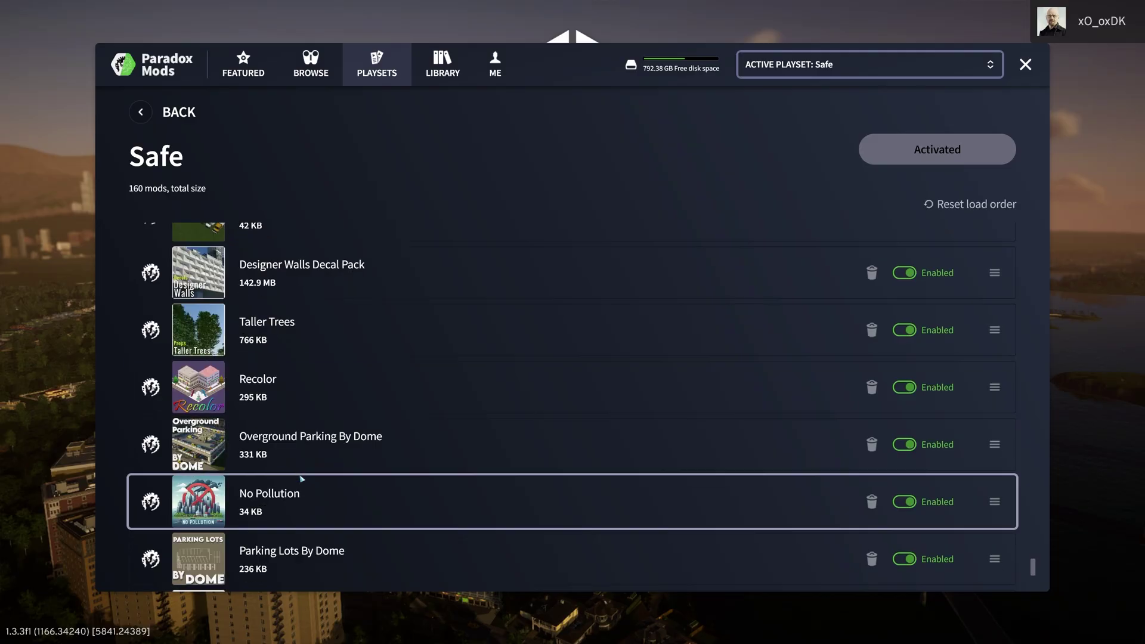
pyautogui.scroll(-1, 302, 479)
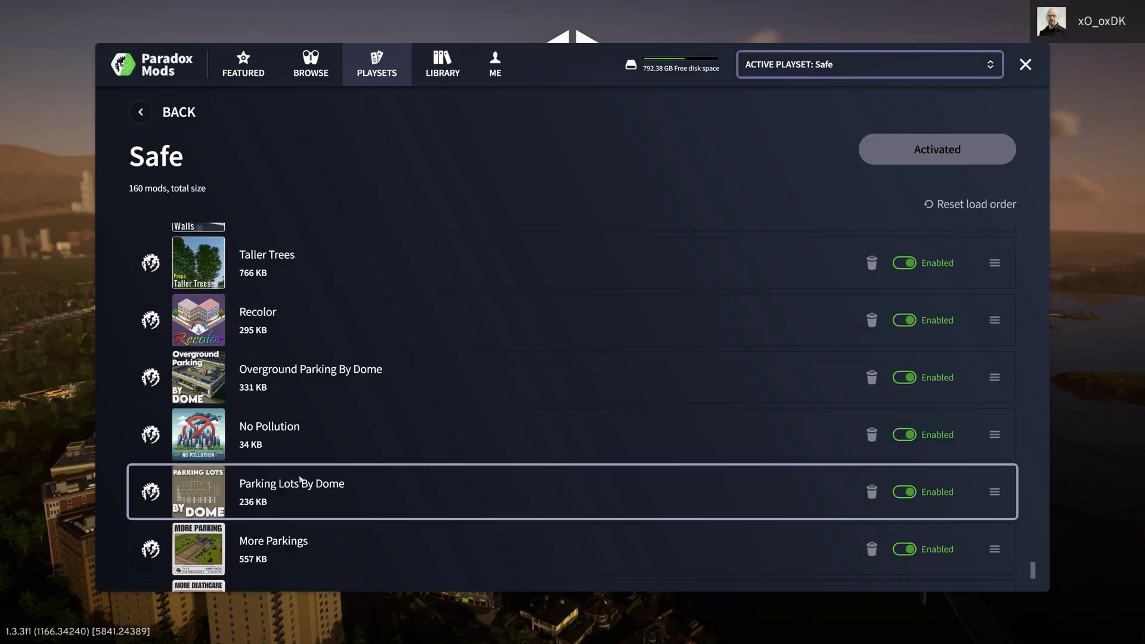
pyautogui.scroll(-3, 300, 479)
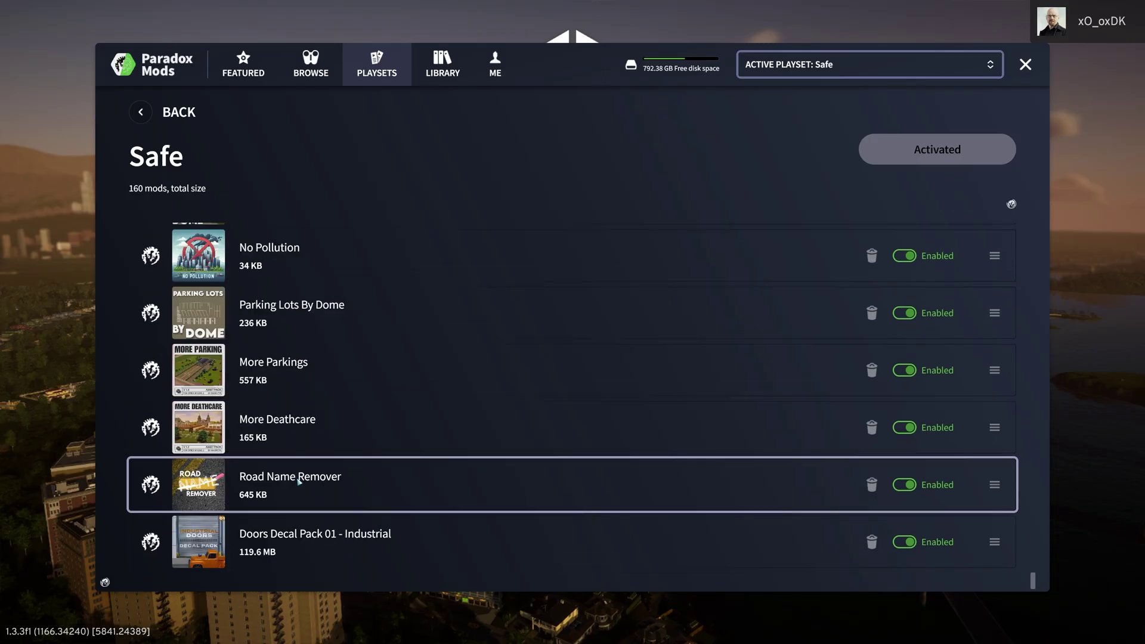
pyautogui.scroll(1, 297, 481)
pyautogui.scroll(-2, 297, 481)
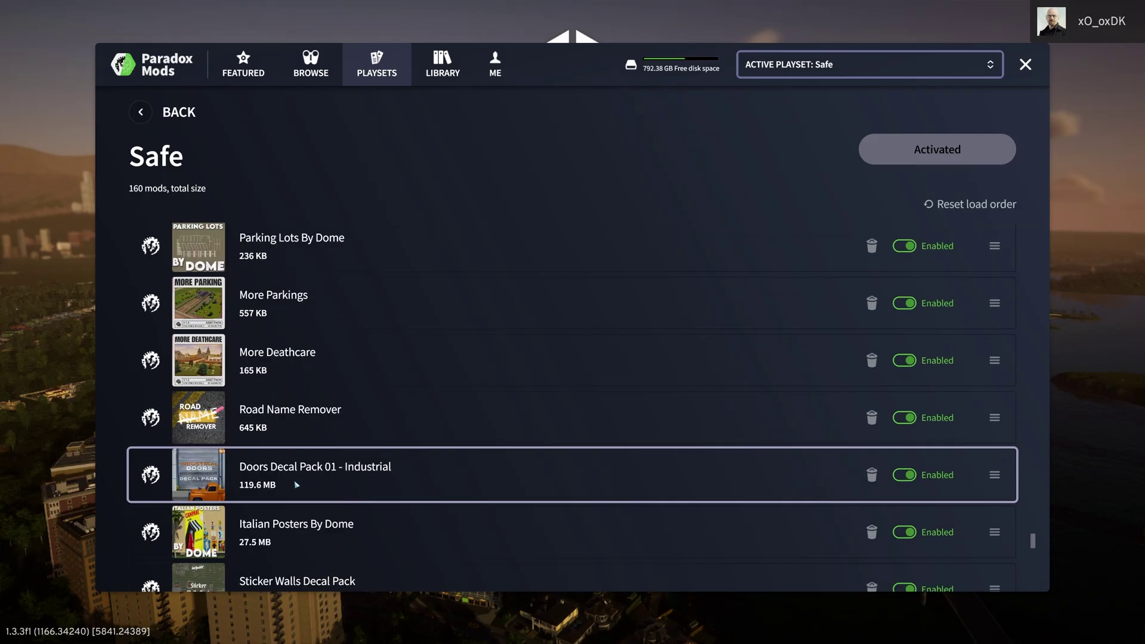
pyautogui.scroll(-5, 298, 484)
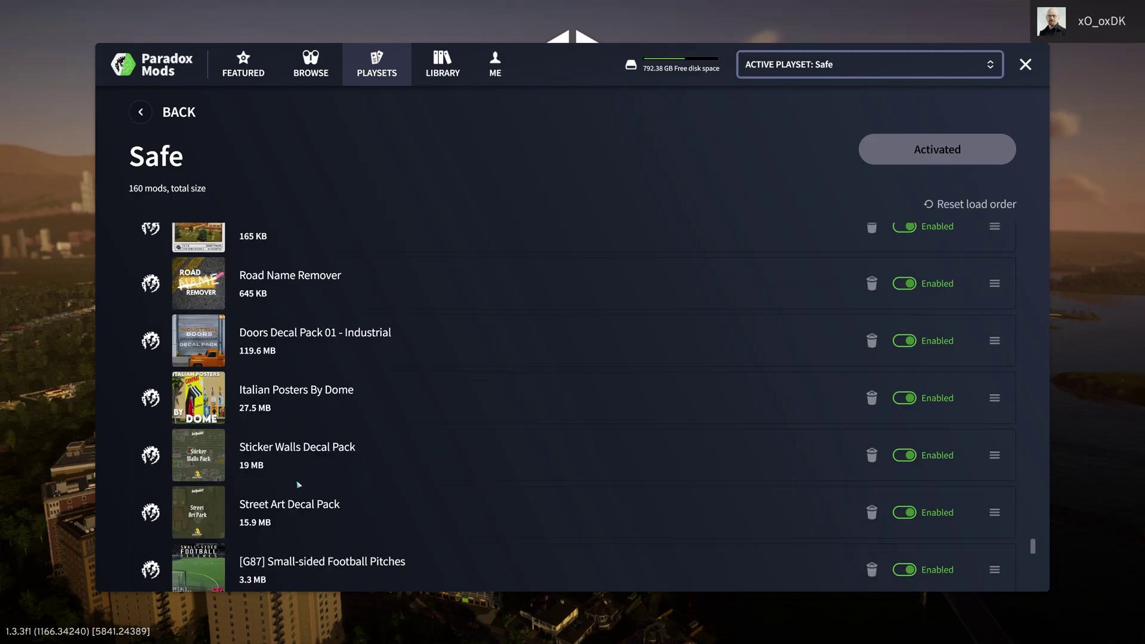
# Remove the Denmark 57km2 map from the Safe playset.
pyautogui.scroll(-3, 298, 484)
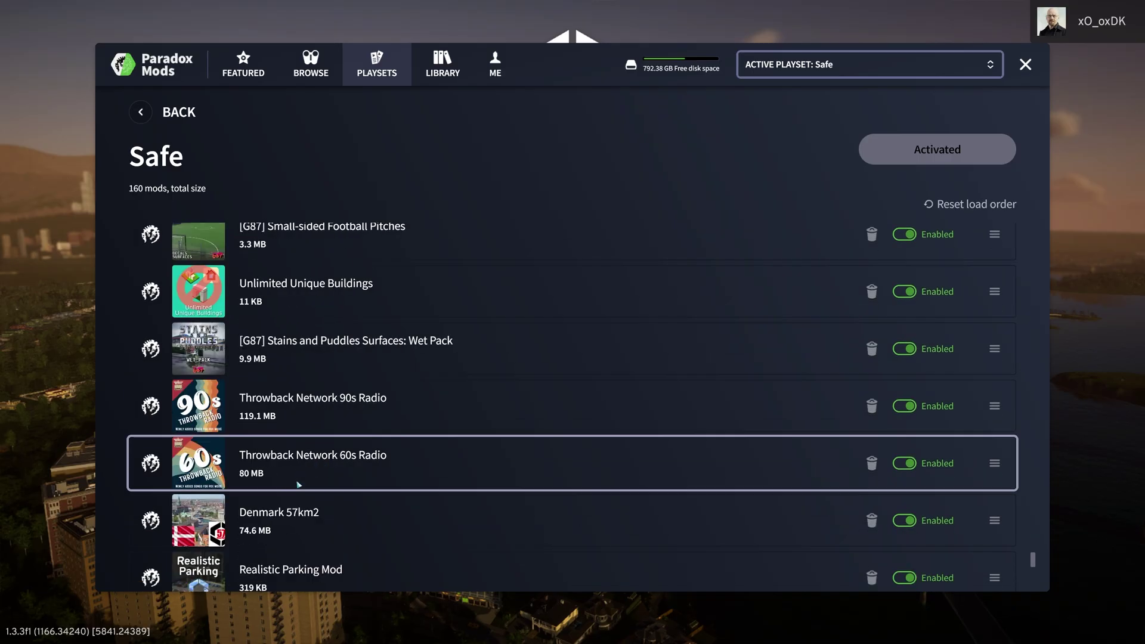
pyautogui.scroll(-2, 298, 484)
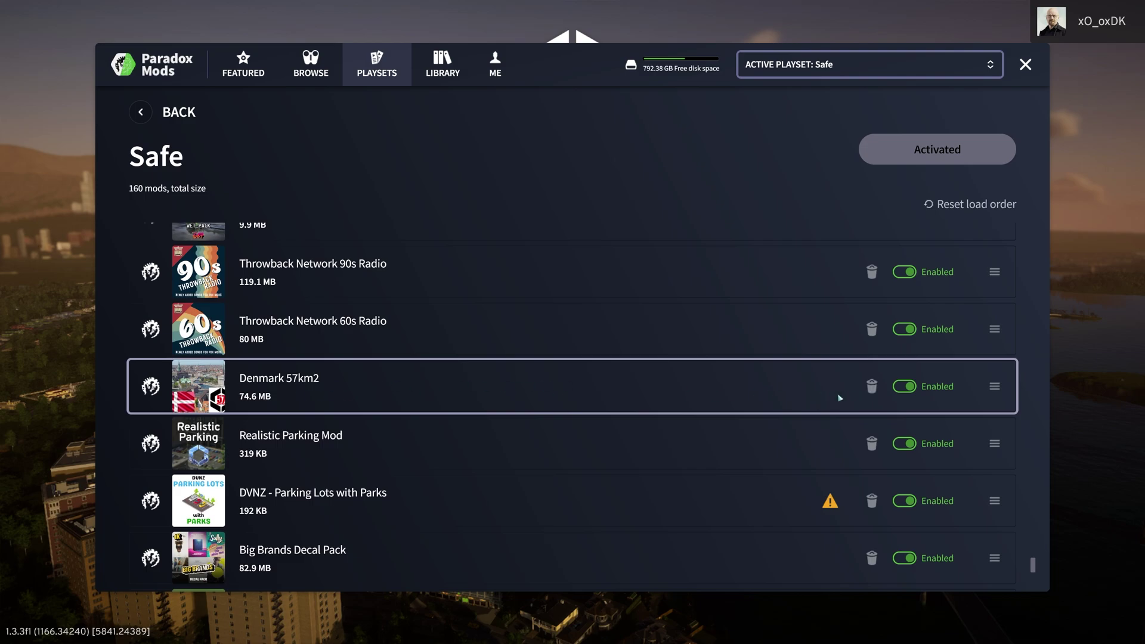
pyautogui.click(872, 386)
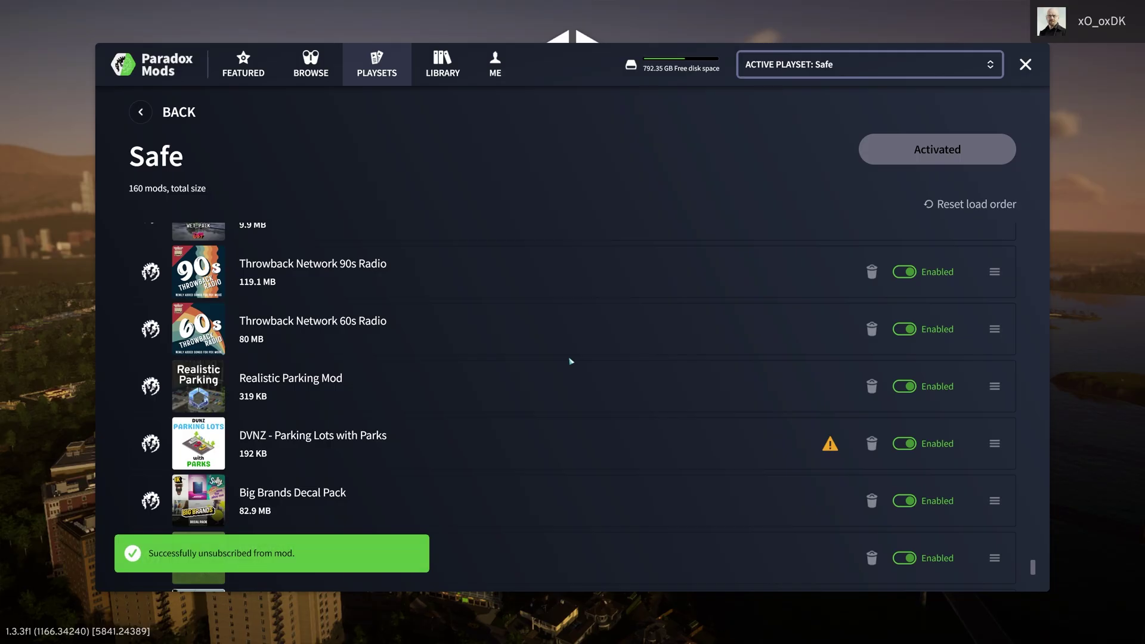
# Look through the last playset entries from Realistic Parking Mod to the Siberian Shine map and close the mod manager.
pyautogui.scroll(-6, 508, 384)
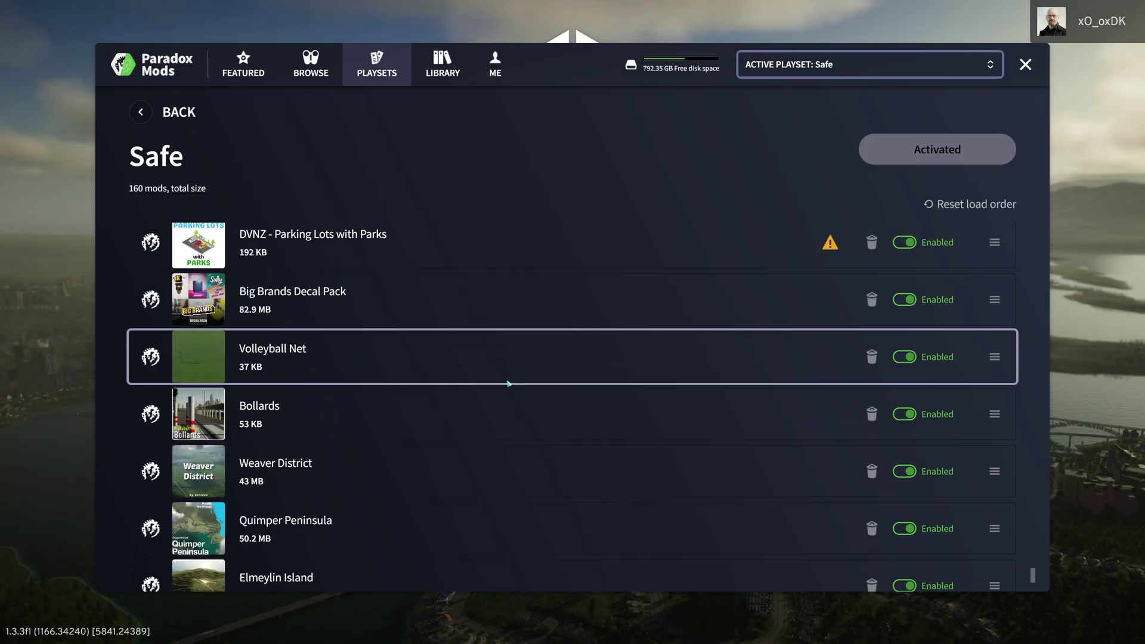
pyautogui.scroll(-1, 508, 384)
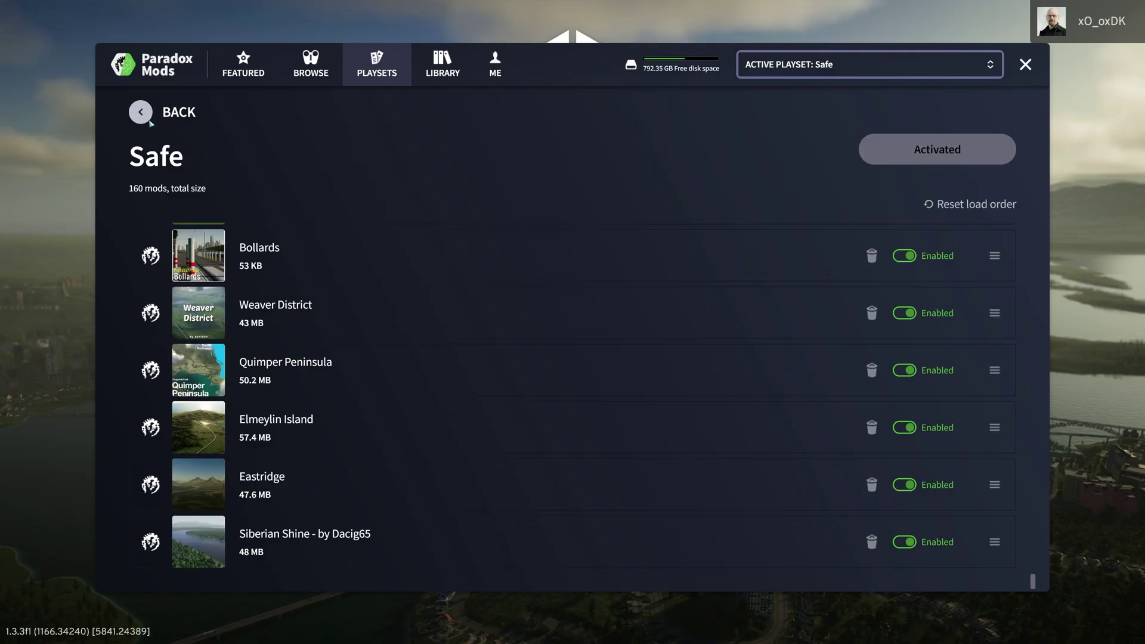
pyautogui.click(1033, 73)
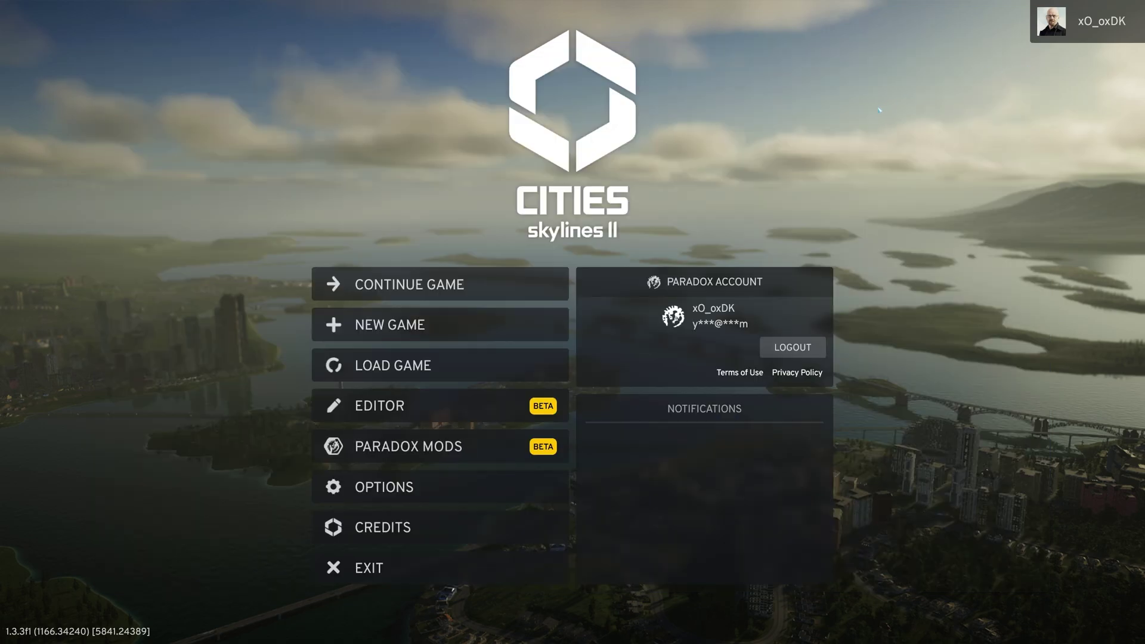